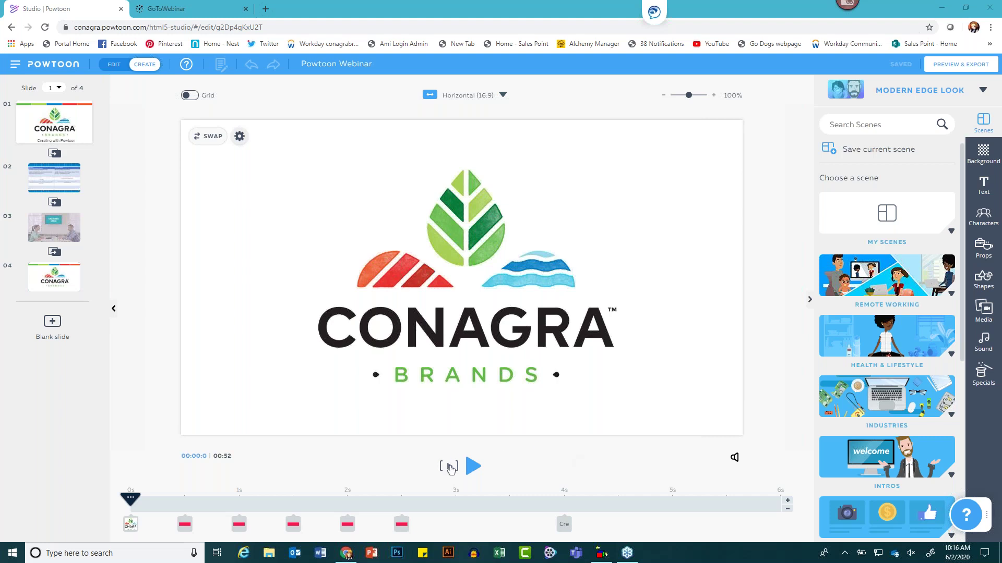
- Preview the animation of slide 1, and play slide 2 through to its completed script table
{"action": "left_click", "coordinate": [449, 467]}
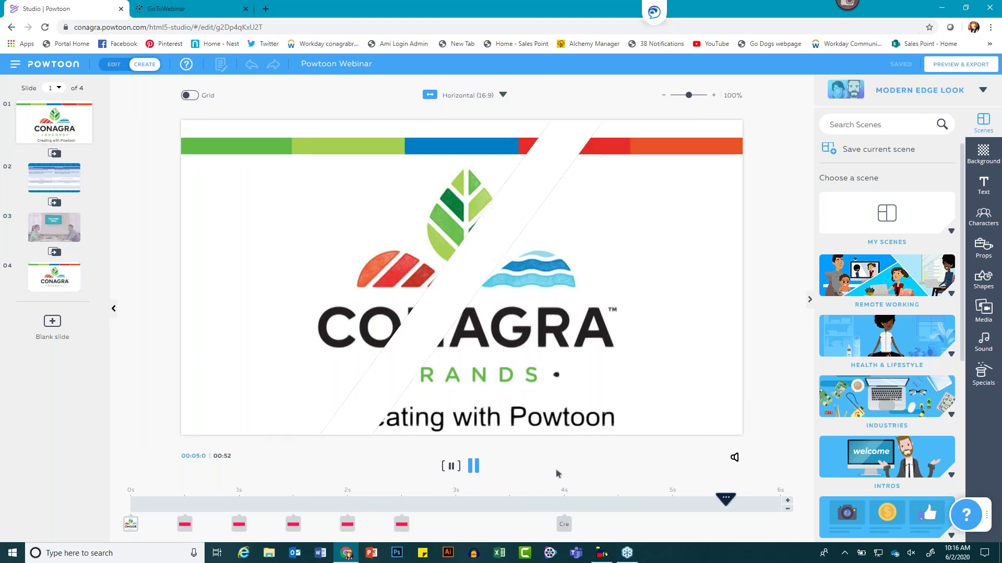
{"action": "left_click", "coordinate": [75, 176]}
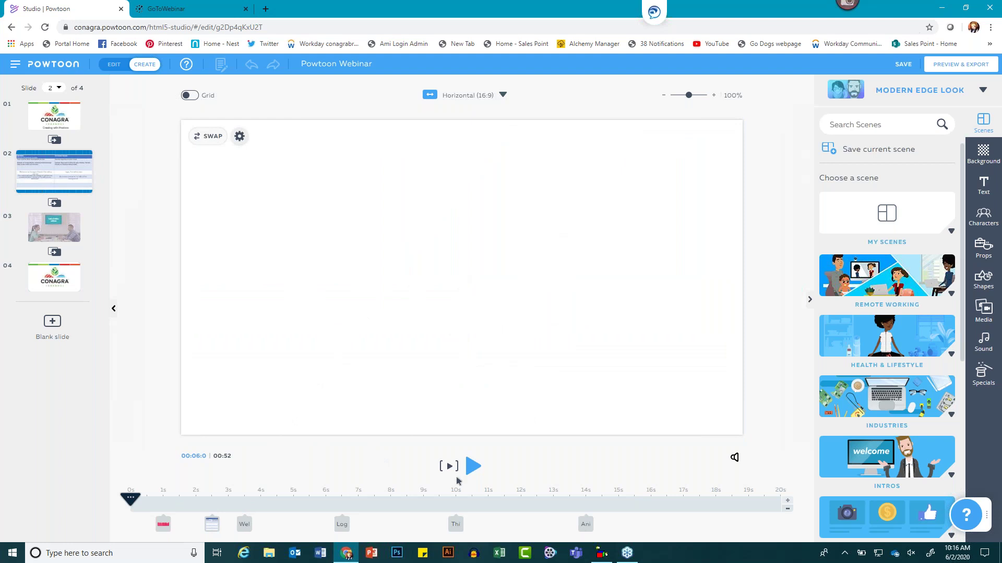
{"action": "left_click", "coordinate": [473, 467]}
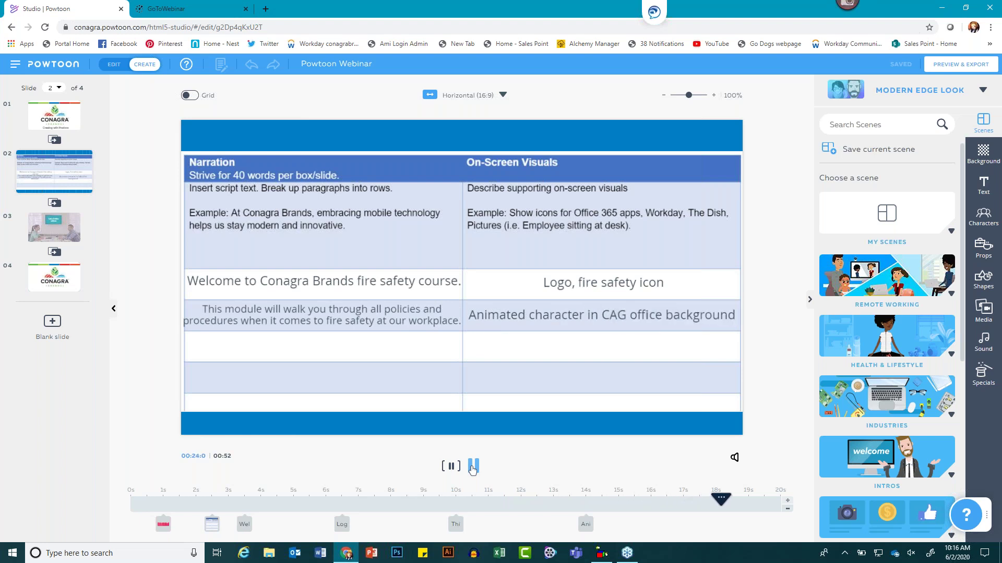
{"action": "left_click", "coordinate": [472, 468]}
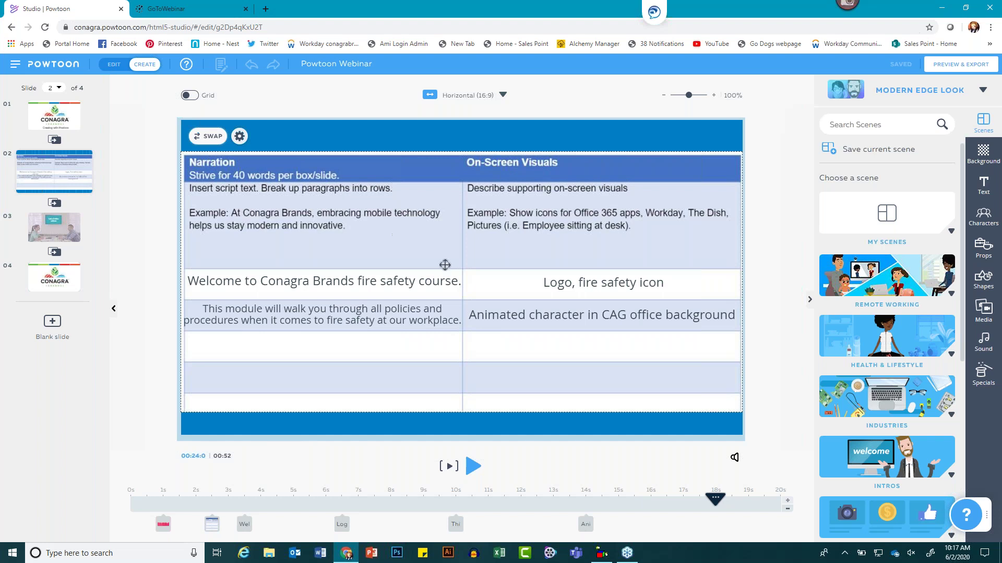
- Examine the narration and on-screen visuals rows of the script table on slide 2
{"action": "left_click", "coordinate": [431, 277]}
{"action": "left_click", "coordinate": [408, 246]}
{"action": "left_click", "coordinate": [485, 282]}
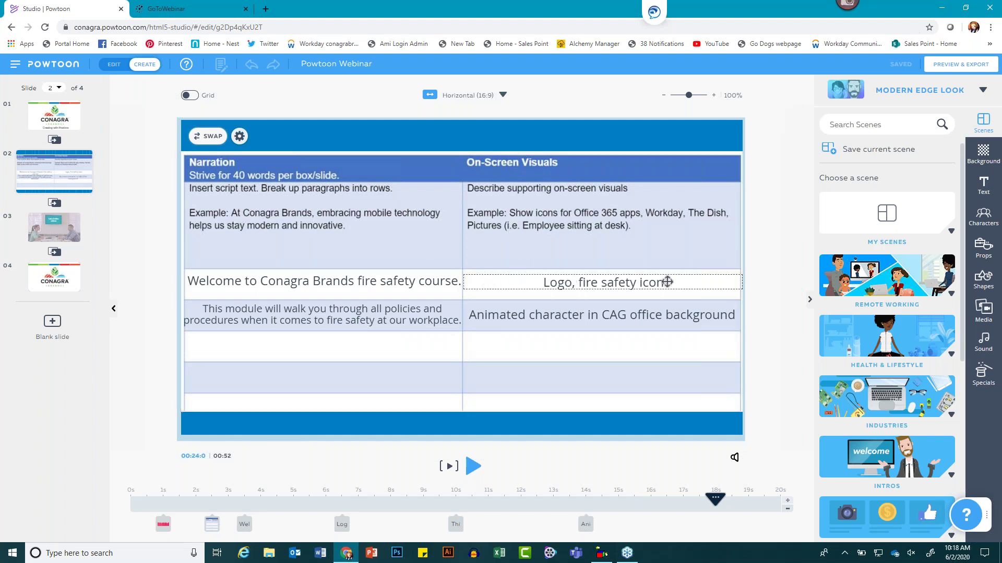
{"action": "left_click", "coordinate": [583, 295]}
{"action": "left_click", "coordinate": [722, 288]}
{"action": "left_click", "coordinate": [637, 315]}
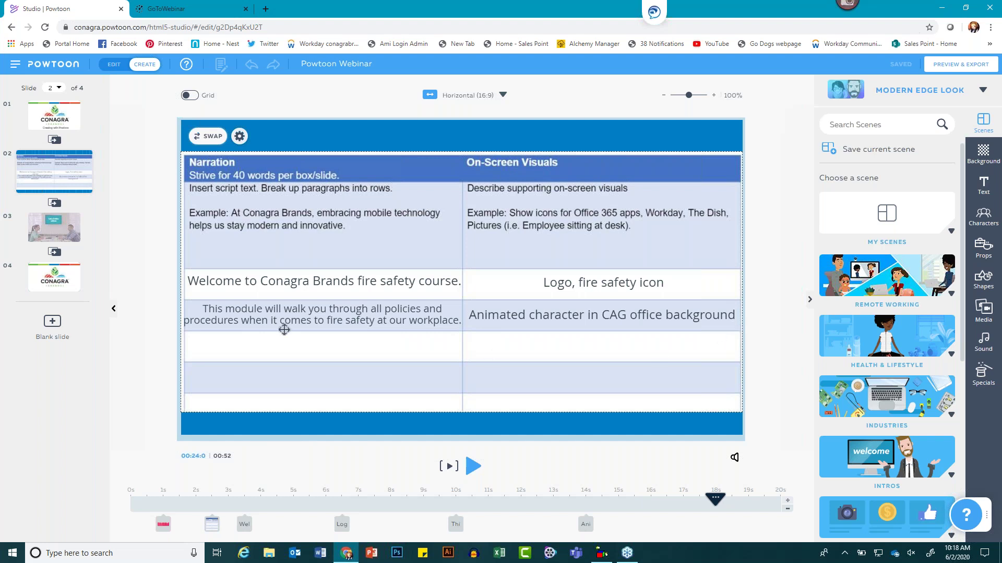
{"action": "left_click", "coordinate": [264, 285]}
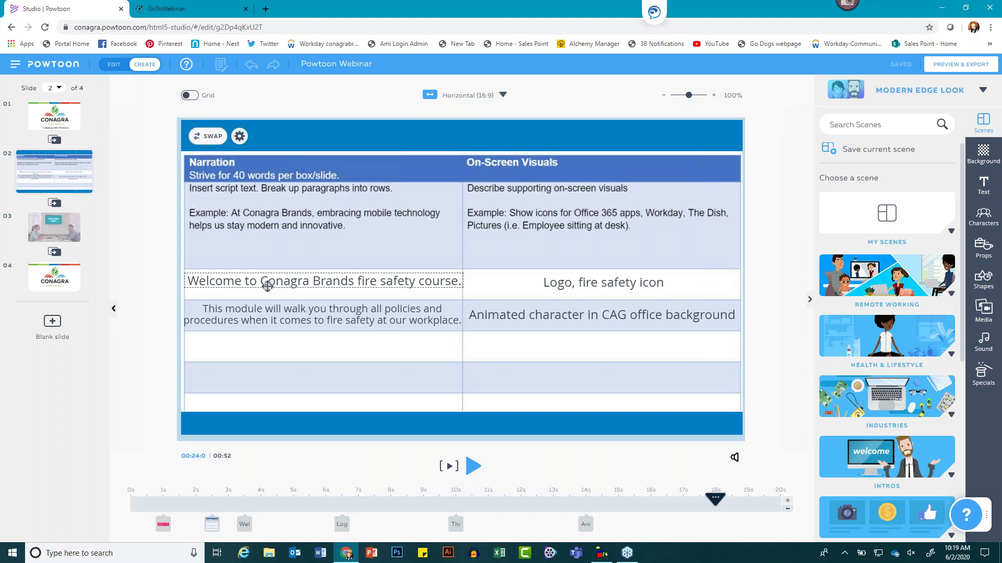
{"action": "left_click", "coordinate": [346, 301]}
{"action": "left_click", "coordinate": [358, 317]}
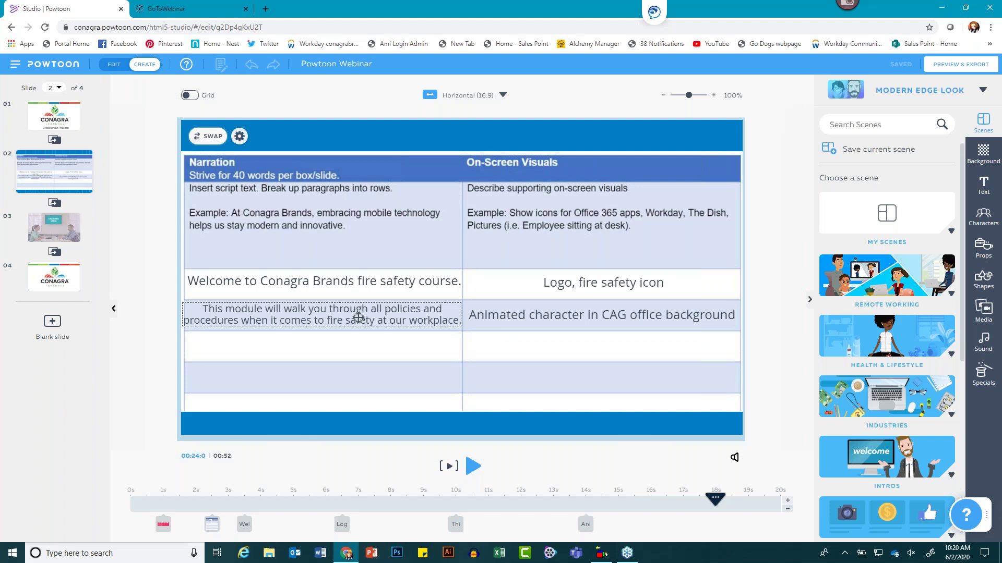
{"action": "left_click", "coordinate": [358, 207]}
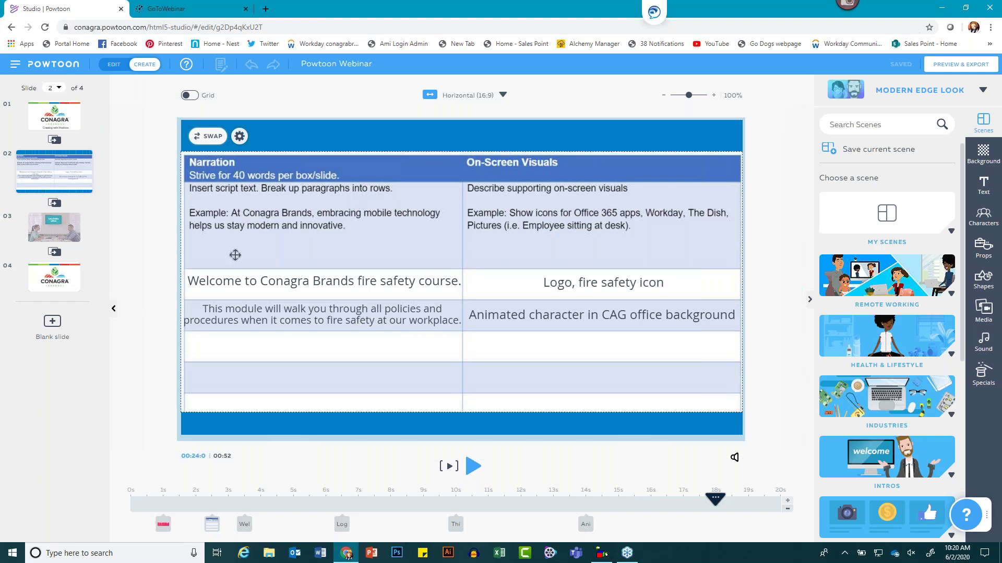
{"action": "left_click", "coordinate": [176, 186]}
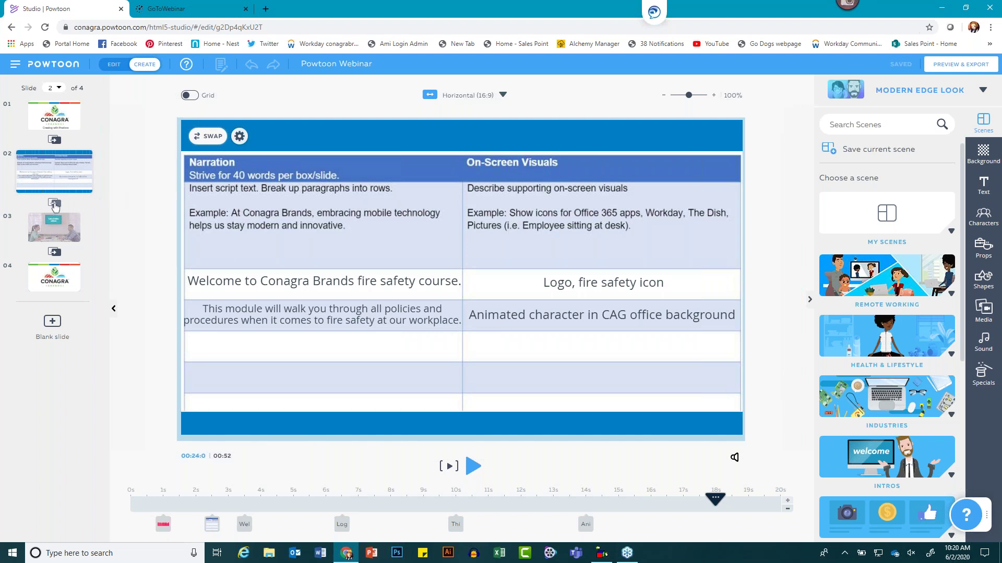
- Look through the Executive, Stylized and Camera transitions available between slides 2 and 3
{"action": "left_click", "coordinate": [55, 203]}
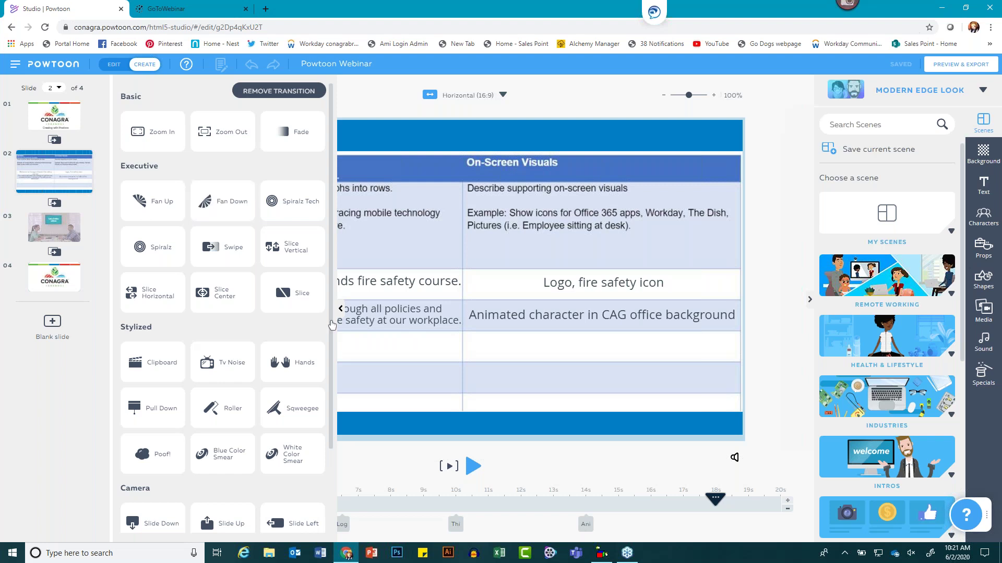
{"action": "scroll", "coordinate": [332, 304], "scroll_direction": "down", "scroll_amount": 1}
{"action": "scroll", "coordinate": [332, 304], "scroll_direction": "down", "scroll_amount": 2}
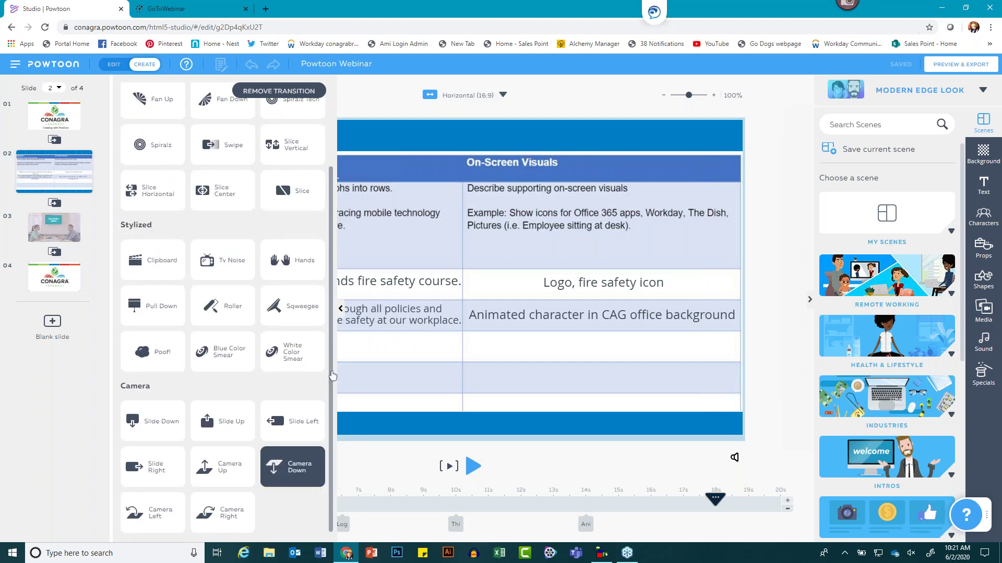
{"action": "left_click", "coordinate": [284, 468]}
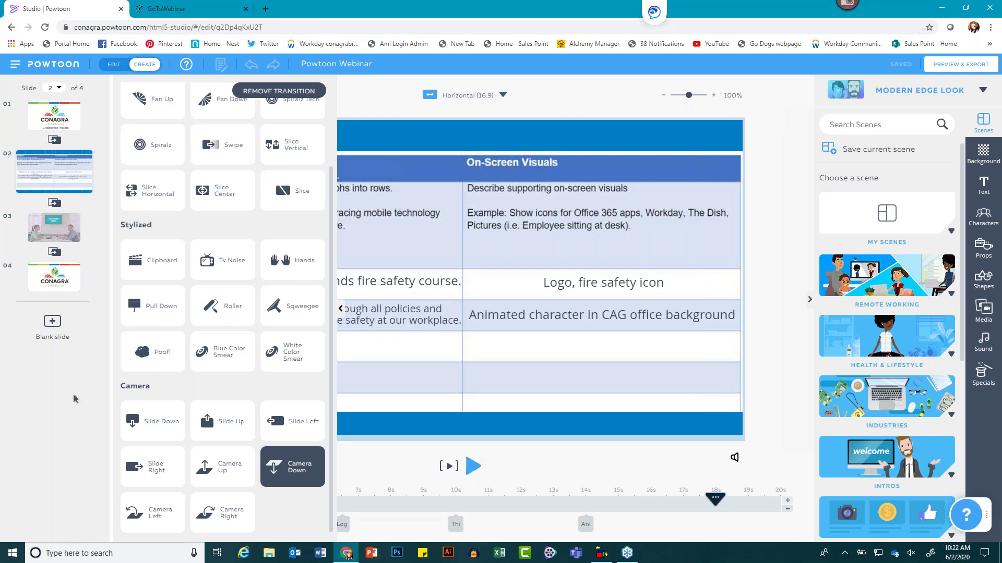
{"action": "left_click", "coordinate": [96, 361]}
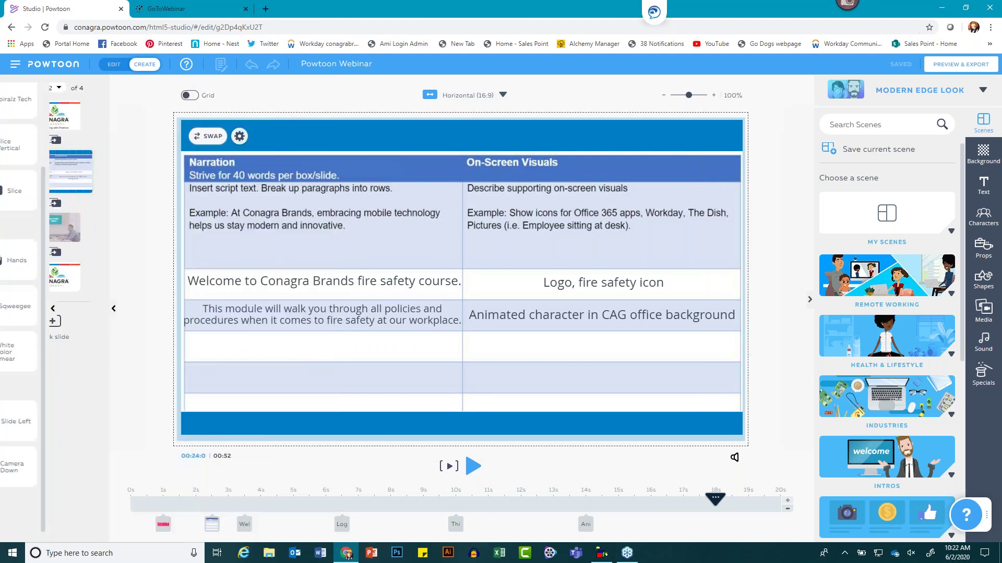
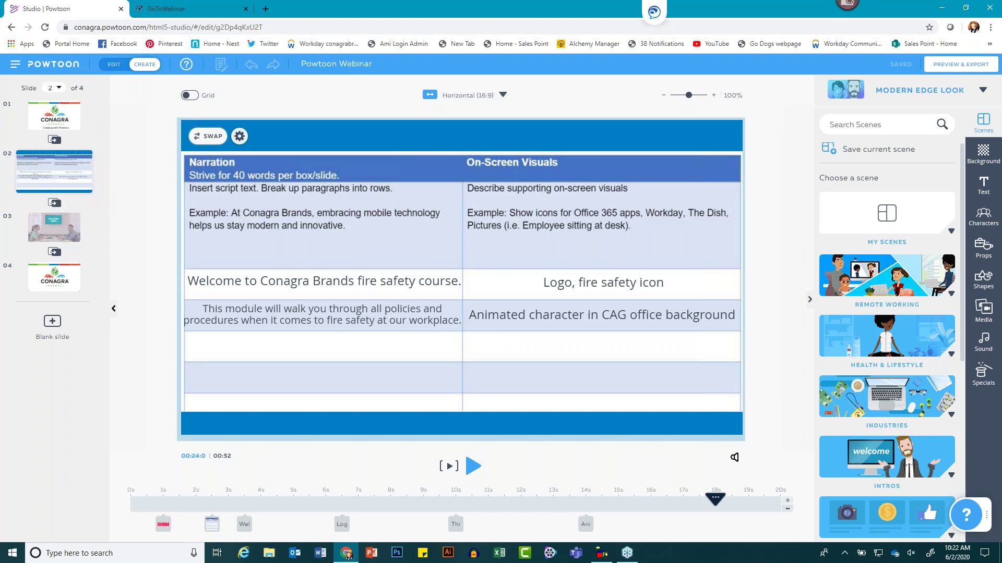
{"action": "left_click", "coordinate": [54, 202]}
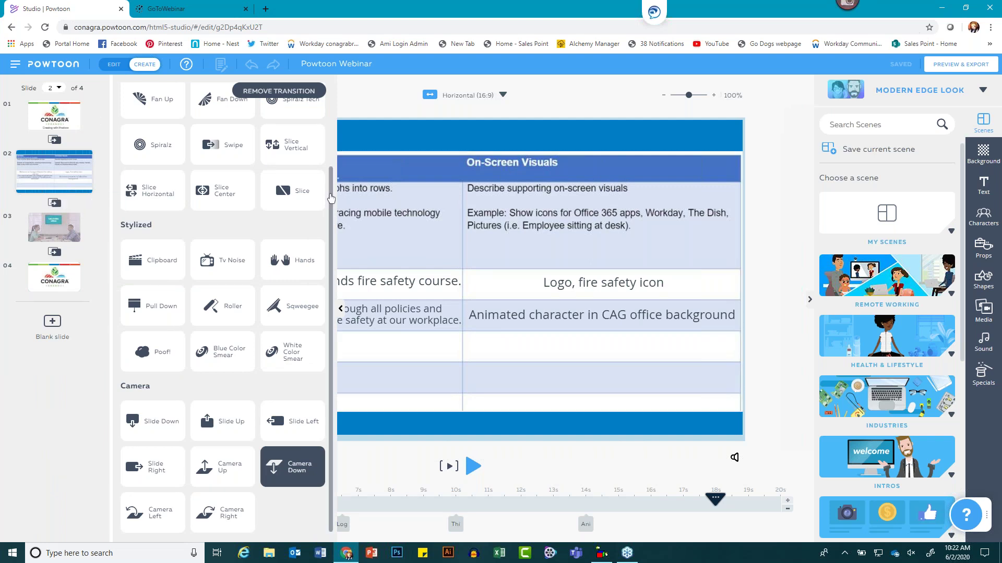
{"action": "scroll", "coordinate": [295, 155], "scroll_direction": "up", "scroll_amount": 1}
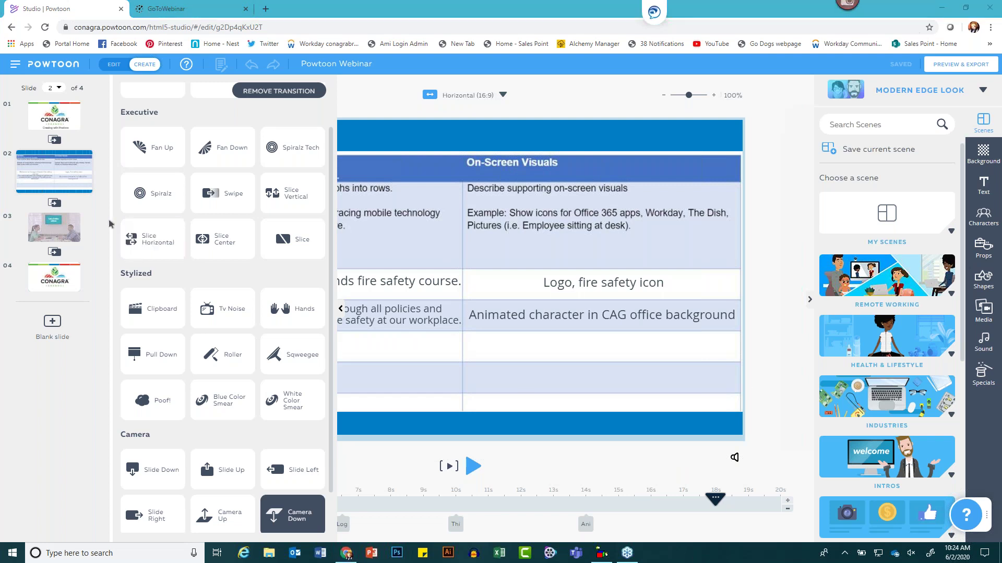
- Open slide 3 and preview its video and text overlays from the beginning of the slide
{"action": "left_click", "coordinate": [93, 217]}
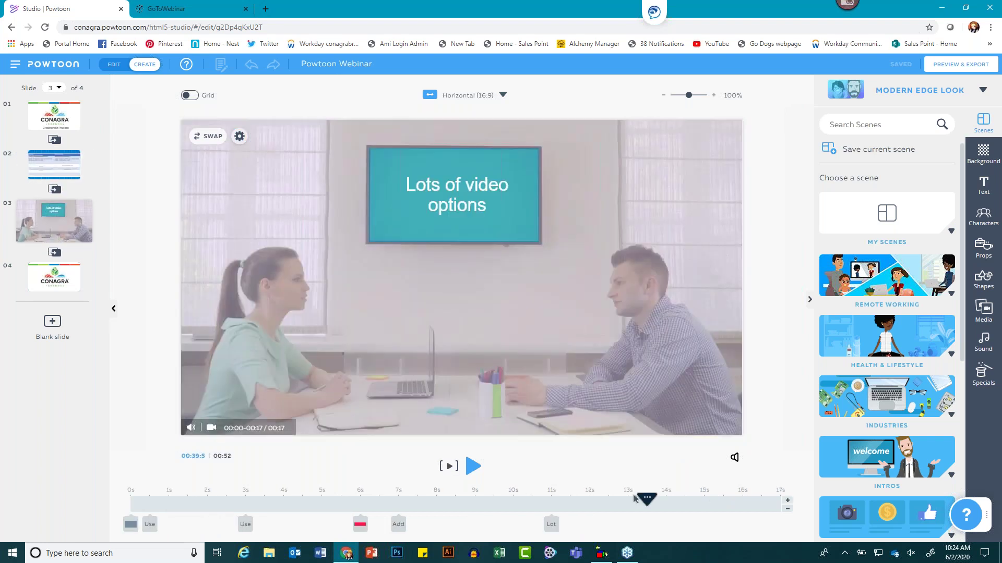
{"action": "left_click_drag", "start_coordinate": [637, 500], "coordinate": [106, 498]}
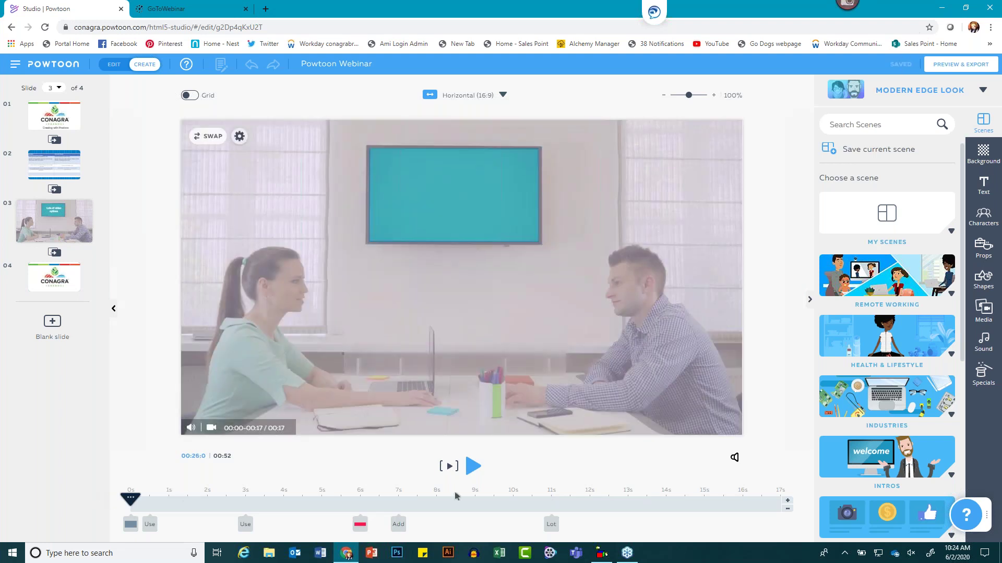
{"action": "left_click", "coordinate": [449, 467]}
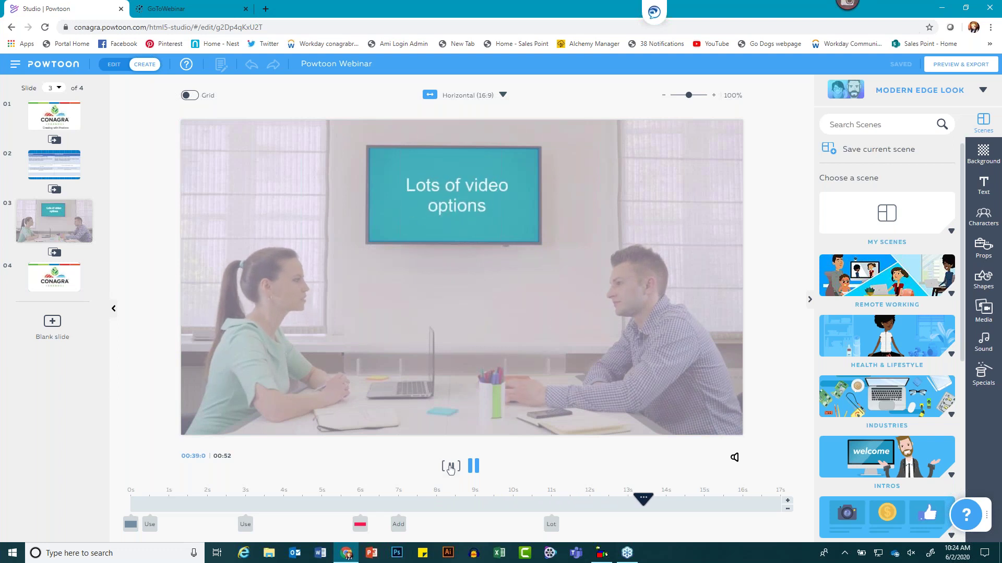
{"action": "key", "text": "space"}
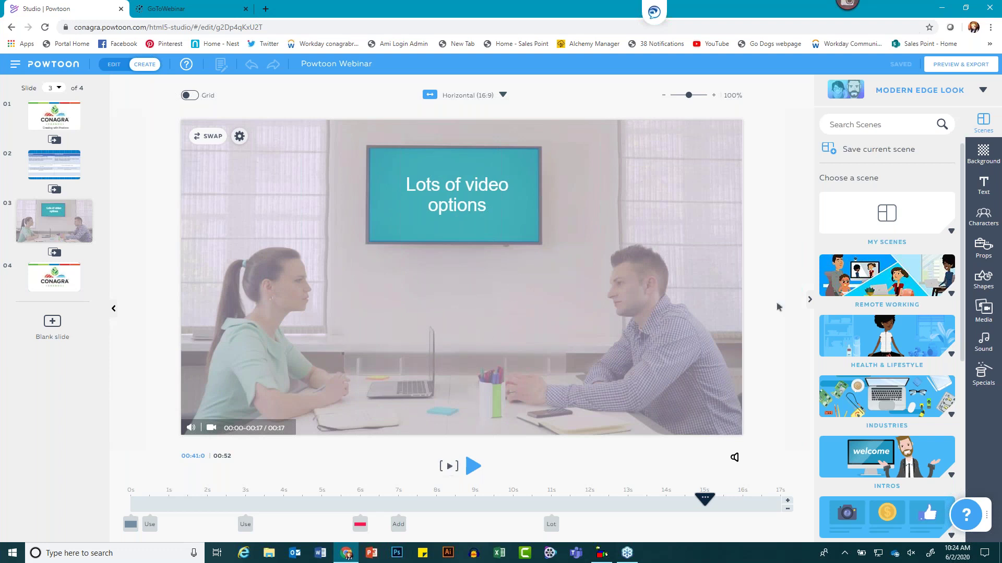
- Search the Storyblocks video footage for MASK and replace slide 3's background video with the close-up clip of the long-haired woman in a mask
{"action": "left_click", "coordinate": [984, 310]}
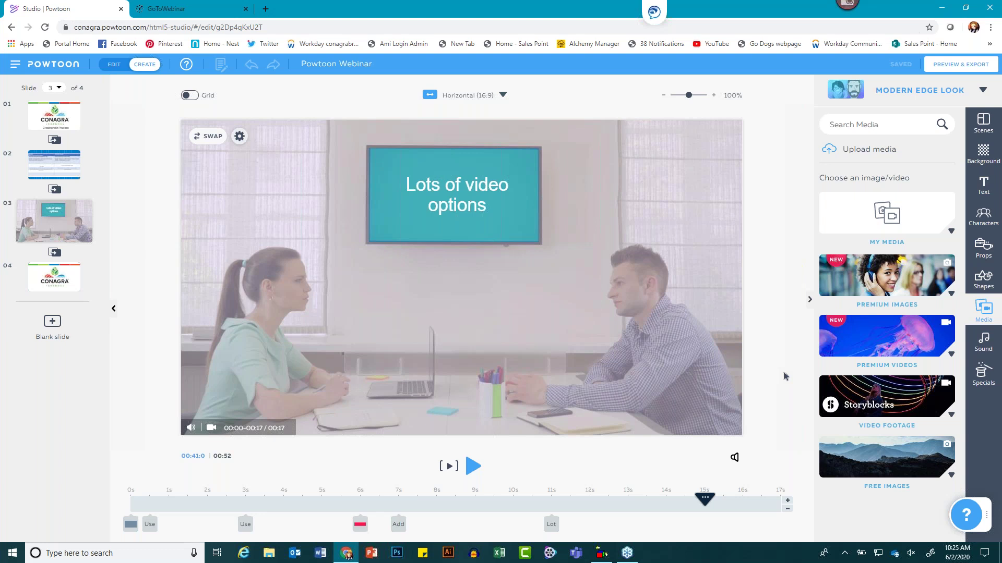
{"action": "left_click", "coordinate": [910, 394]}
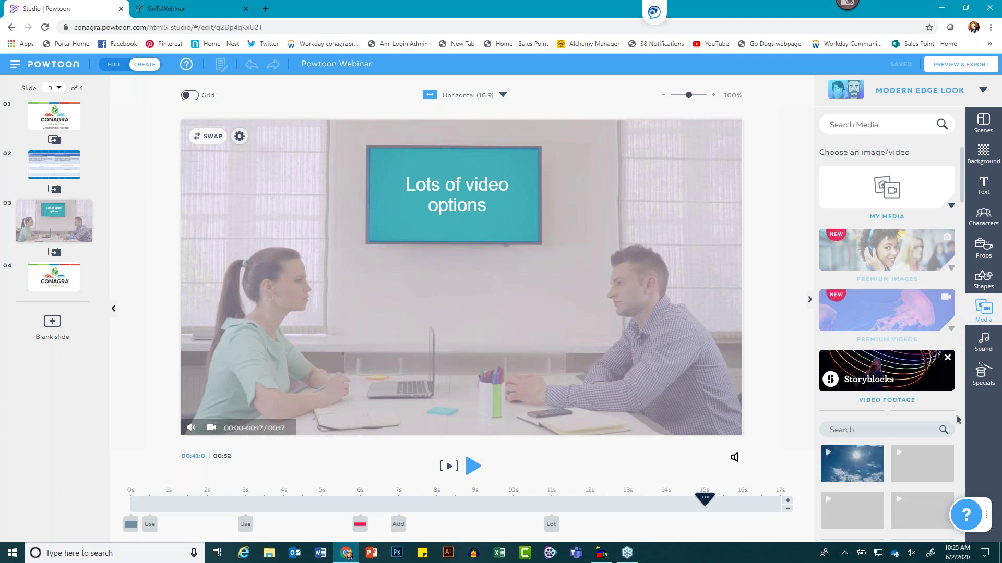
{"action": "left_click", "coordinate": [856, 431]}
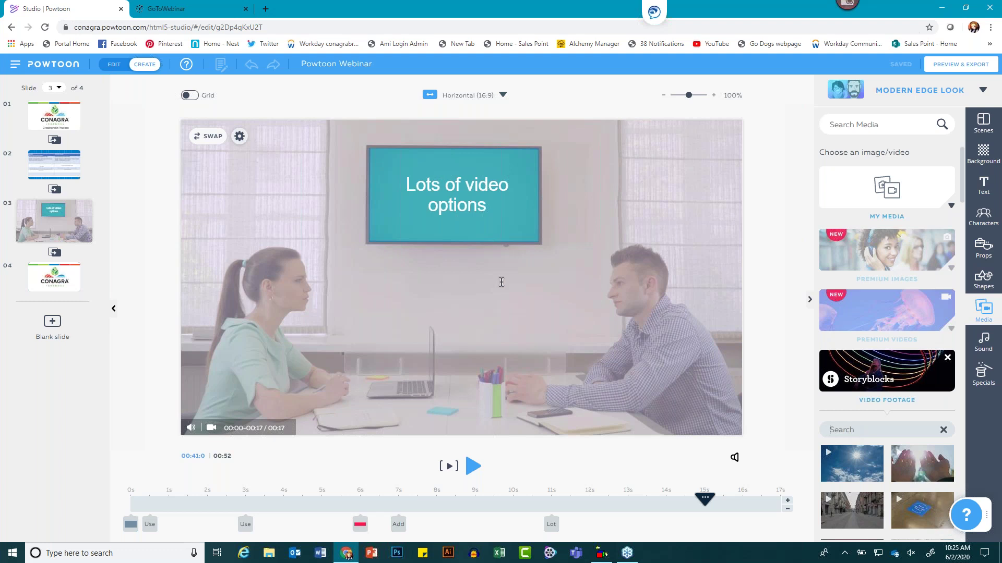
{"action": "type", "text": "MASK"}
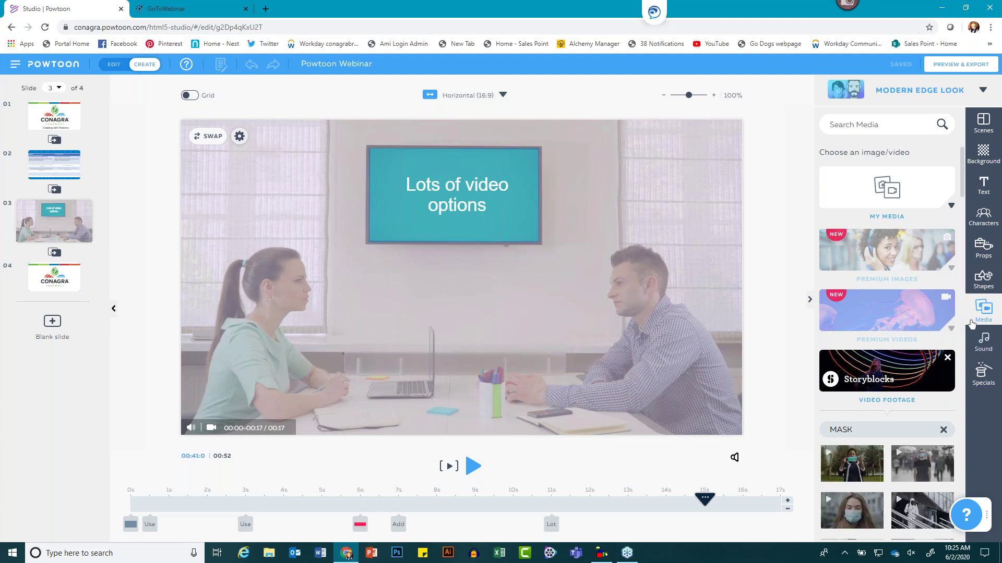
{"action": "mouse_move", "coordinate": [852, 464]}
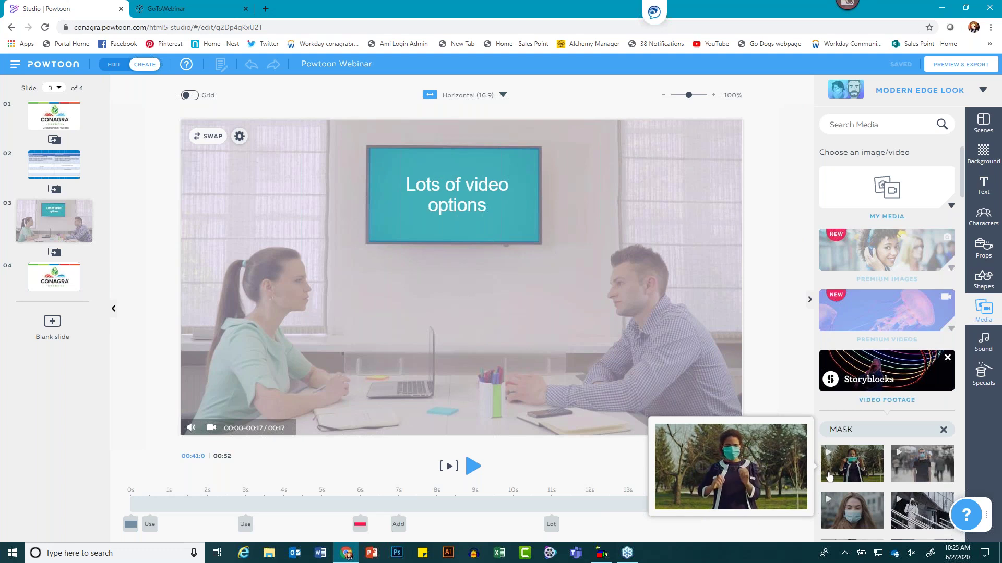
{"action": "mouse_move", "coordinate": [774, 492]}
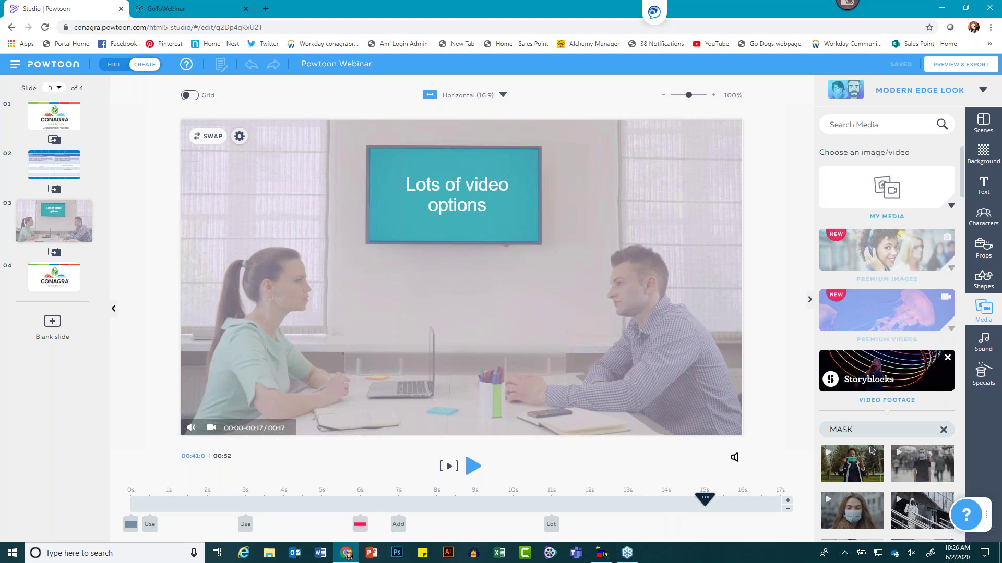
{"action": "mouse_move", "coordinate": [860, 464]}
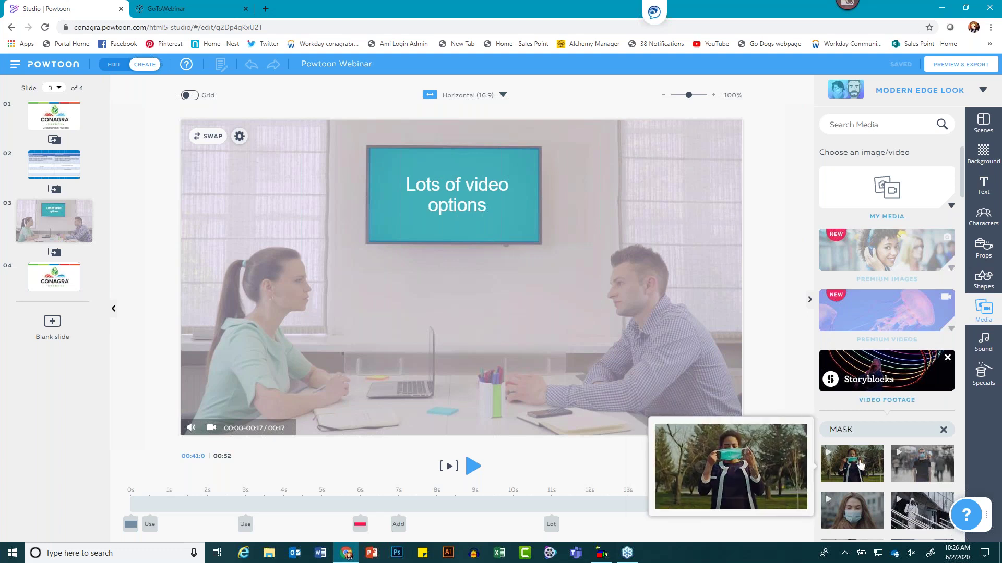
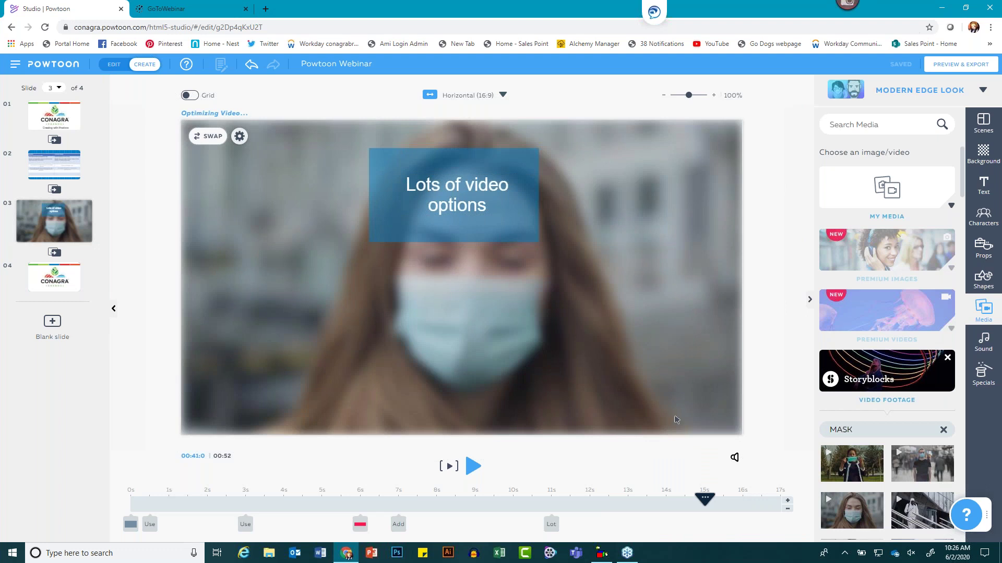
- Scrub through slide 3's timeline and play it to check the text overlays against the mask video
{"action": "left_click", "coordinate": [700, 502]}
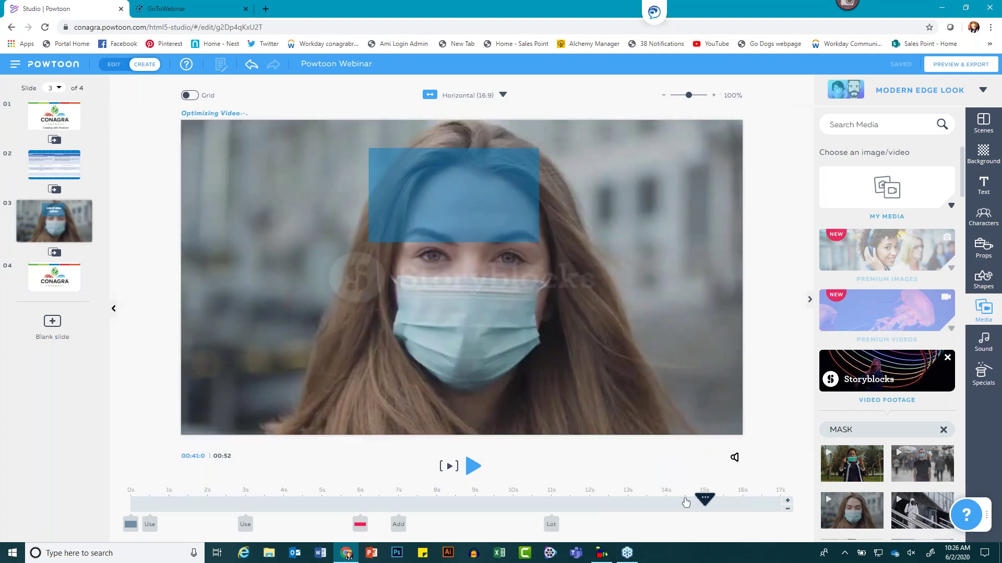
{"action": "left_click_drag", "start_coordinate": [685, 503], "coordinate": [585, 499]}
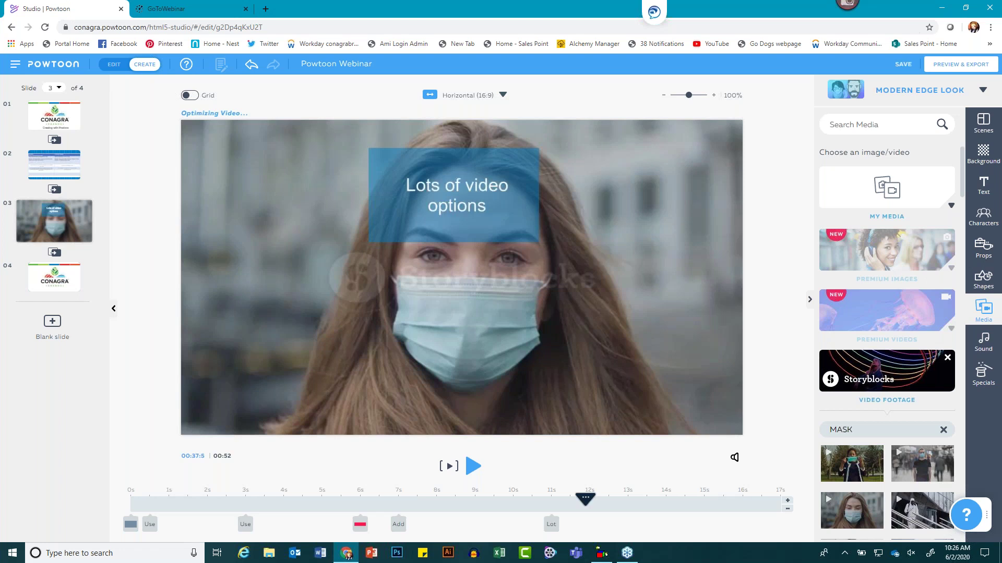
{"action": "left_click_drag", "start_coordinate": [585, 500], "coordinate": [325, 500]}
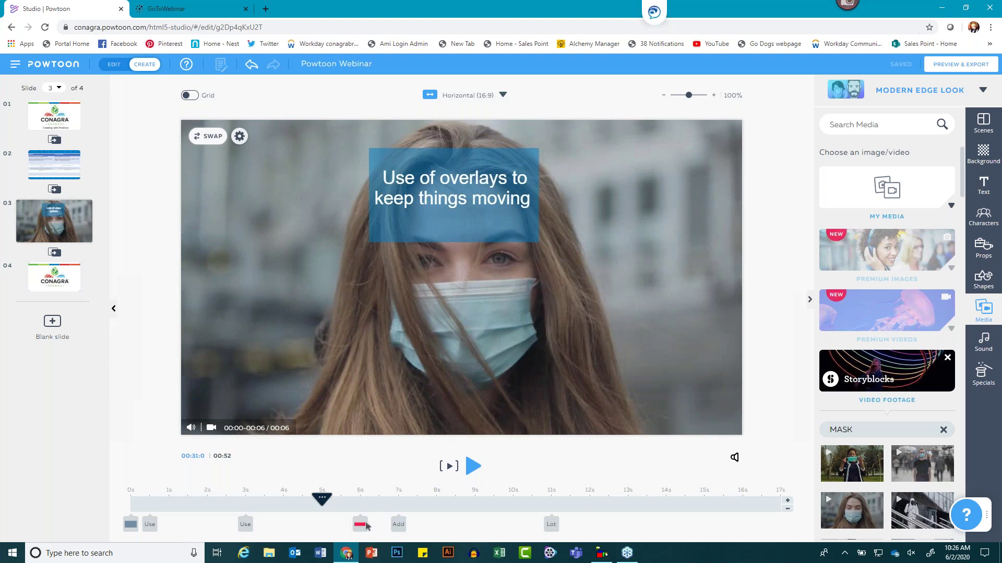
{"action": "left_click_drag", "start_coordinate": [322, 501], "coordinate": [358, 501]}
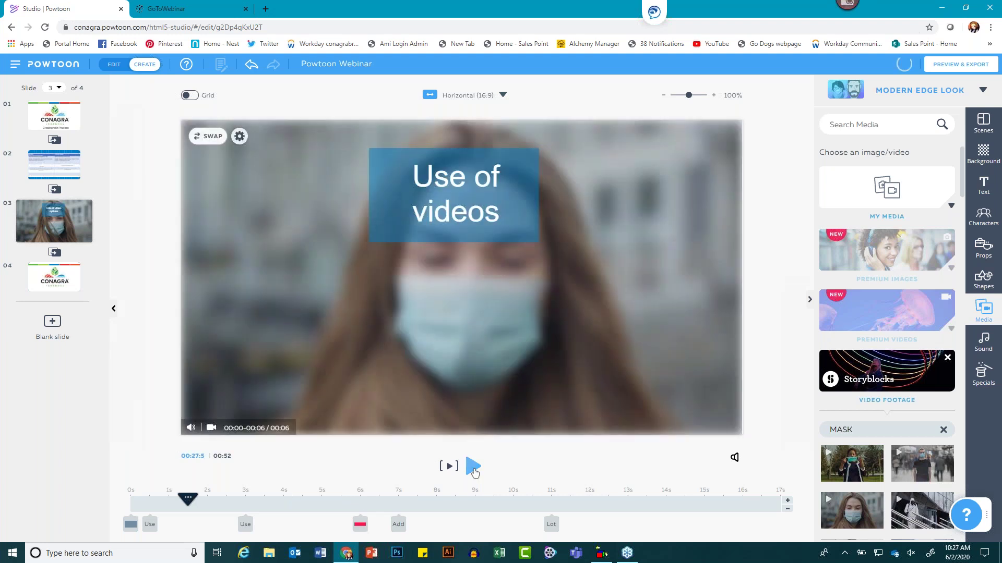
{"action": "left_click", "coordinate": [473, 467]}
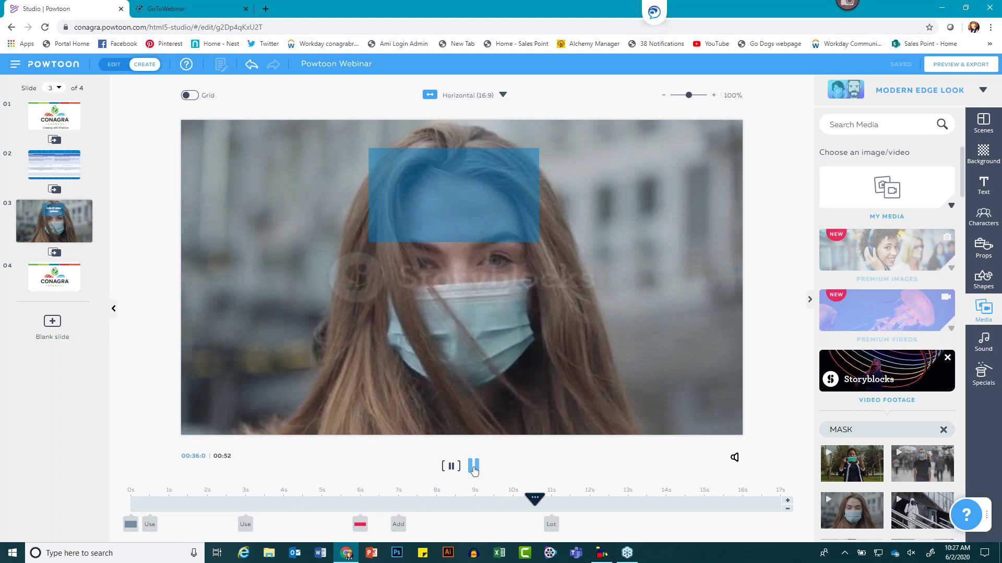
{"action": "left_click", "coordinate": [473, 466]}
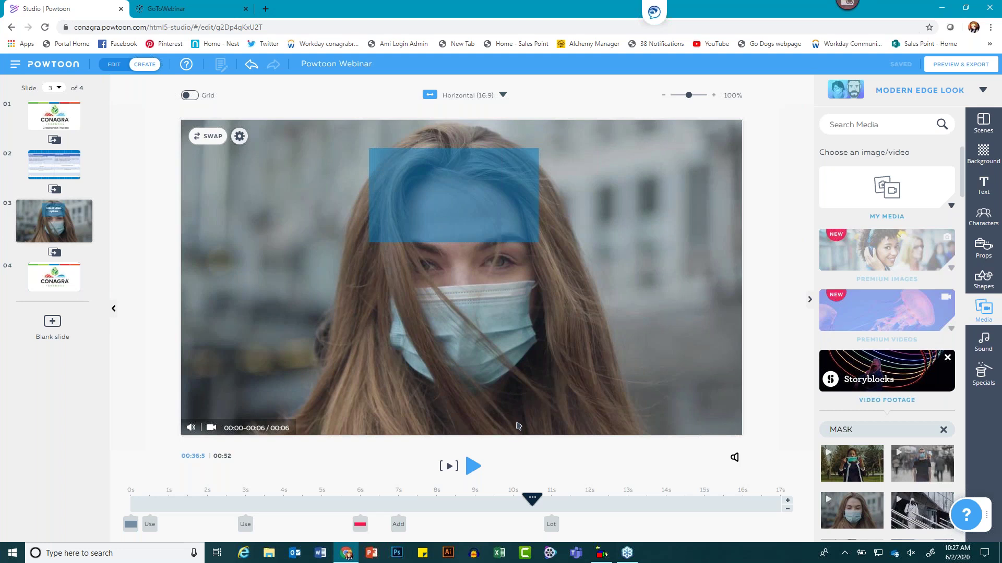
- Play slide 3 from the blue full-screen shape at 6 seconds through to the additional text at 7 seconds
{"action": "left_click_drag", "start_coordinate": [532, 498], "coordinate": [340, 498]}
{"action": "left_click", "coordinate": [379, 503]}
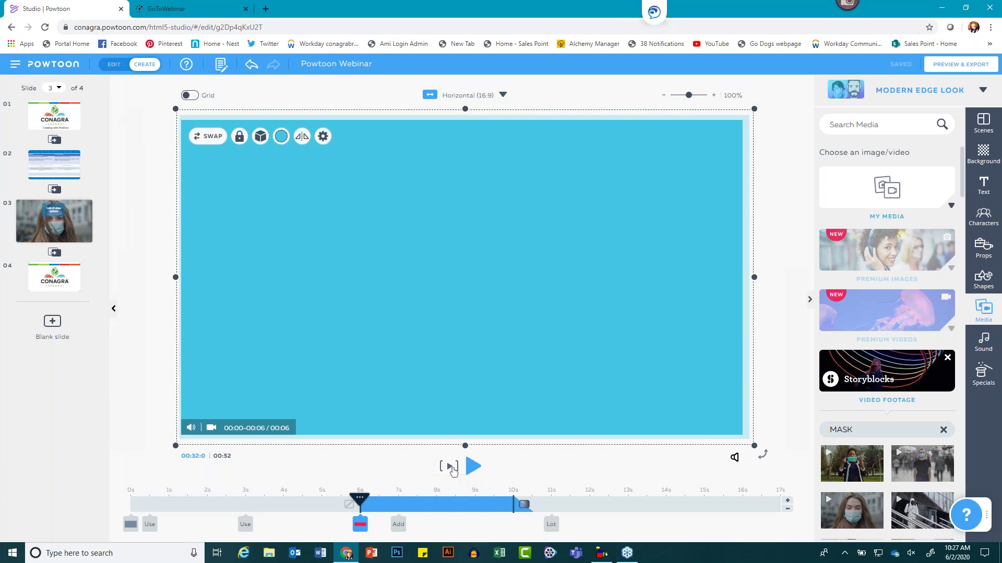
{"action": "left_click", "coordinate": [452, 469]}
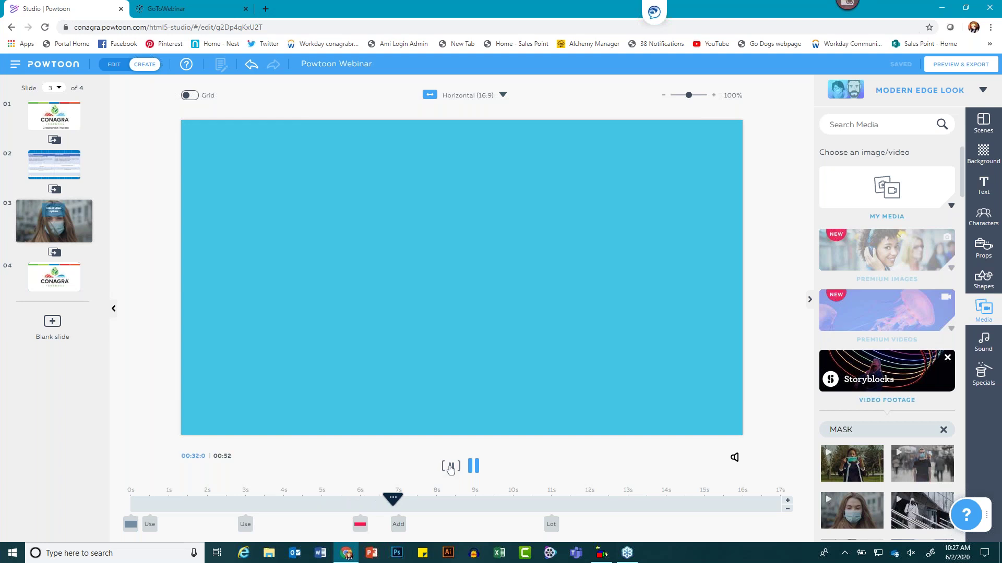
{"action": "left_click", "coordinate": [451, 467]}
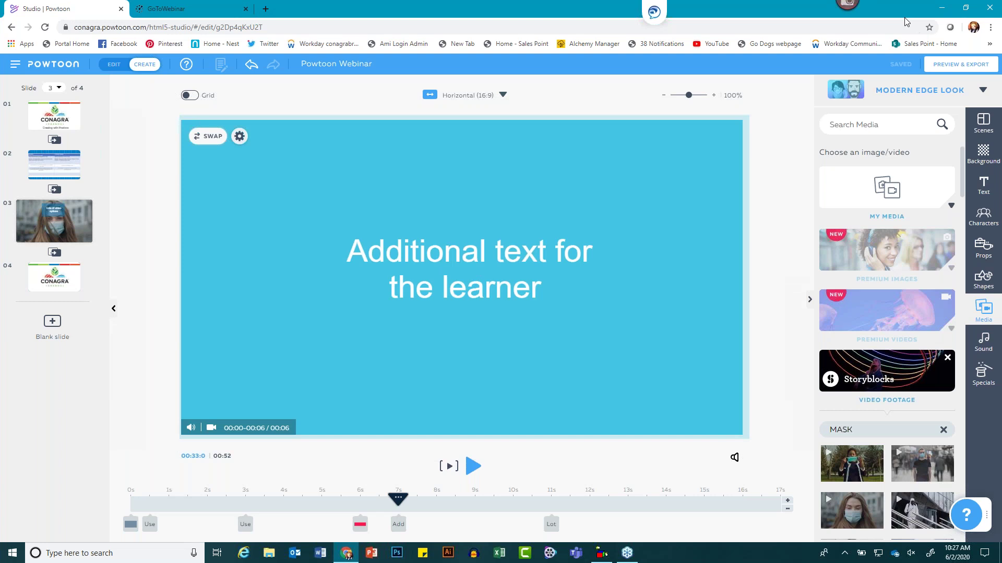
- Restore the browser window to a smaller, taller size and add the solid red rectangle from Animated Shapes to slide 3 at 7 seconds
{"action": "left_click", "coordinate": [966, 7]}
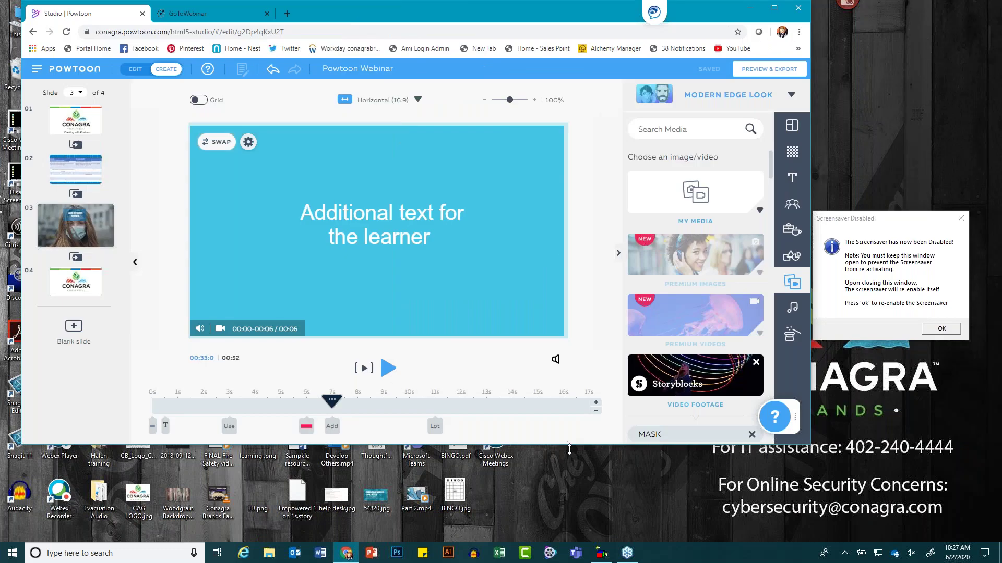
{"action": "left_click_drag", "start_coordinate": [569, 450], "coordinate": [570, 543]}
{"action": "left_click", "coordinate": [792, 284]}
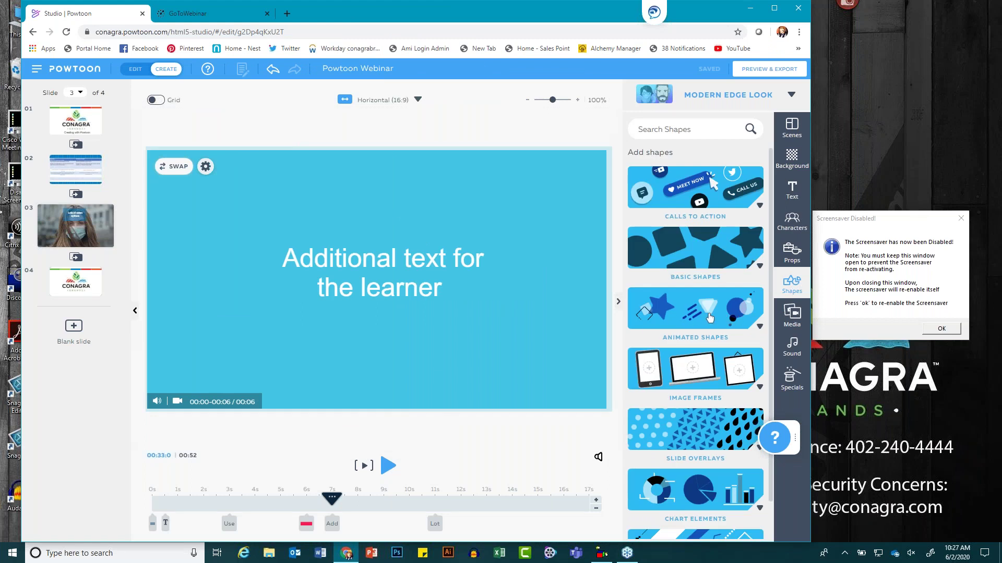
{"action": "left_click", "coordinate": [710, 317]}
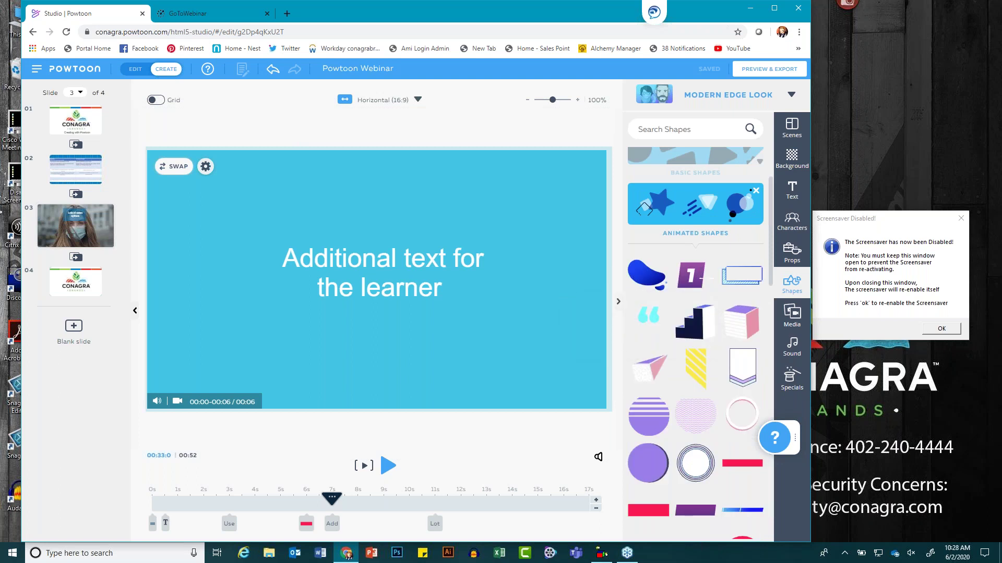
{"action": "mouse_move", "coordinate": [749, 466]}
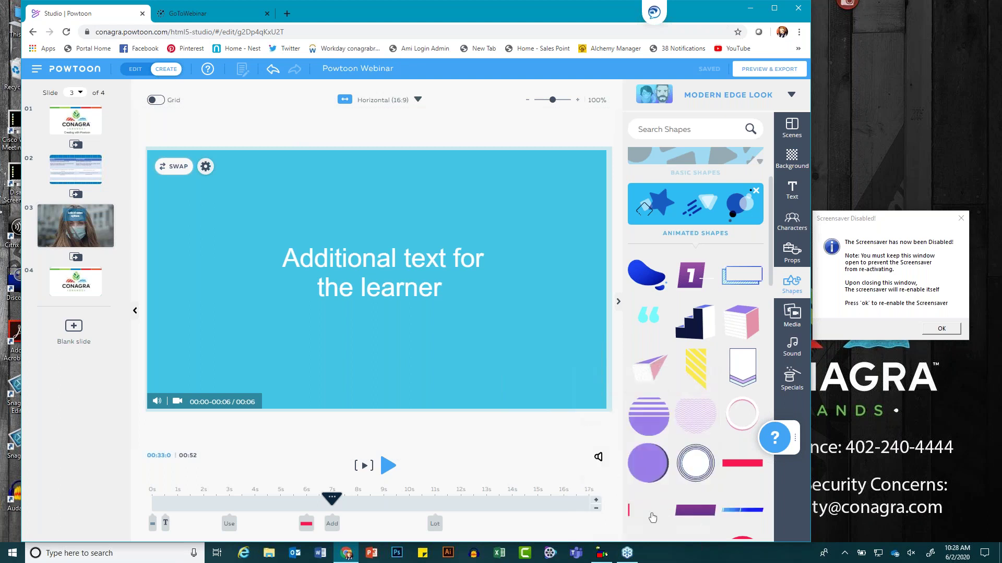
{"action": "mouse_move", "coordinate": [652, 511]}
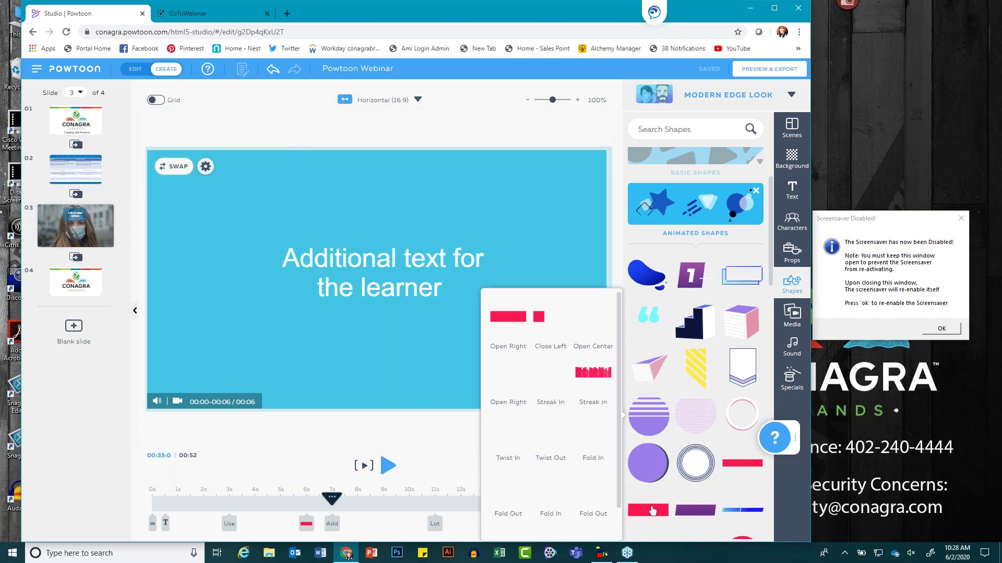
{"action": "left_click", "coordinate": [653, 510]}
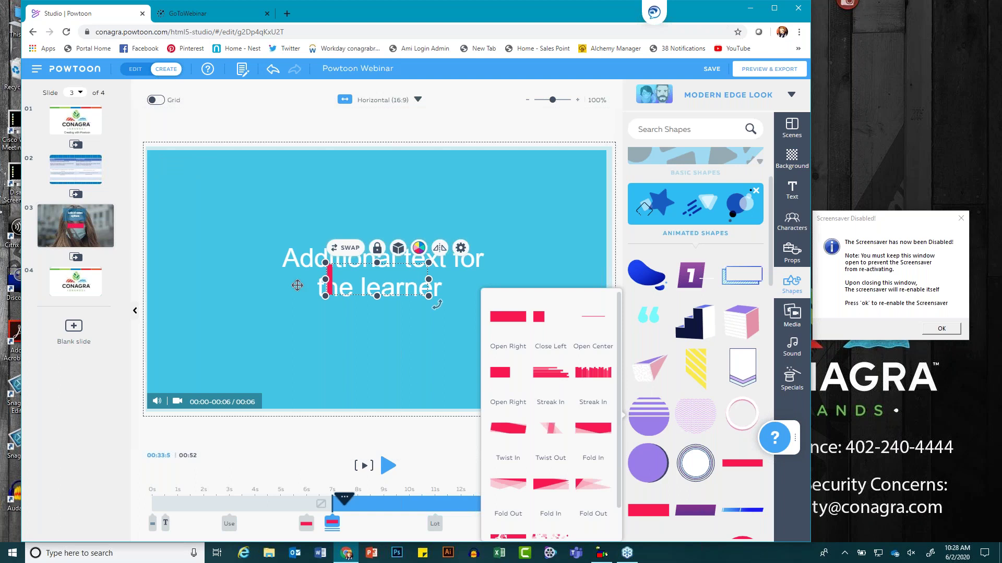
- Move the red rectangle to the upper-left area of the slide and enlarge it to about twice its size
{"action": "left_click_drag", "start_coordinate": [366, 286], "coordinate": [236, 186]}
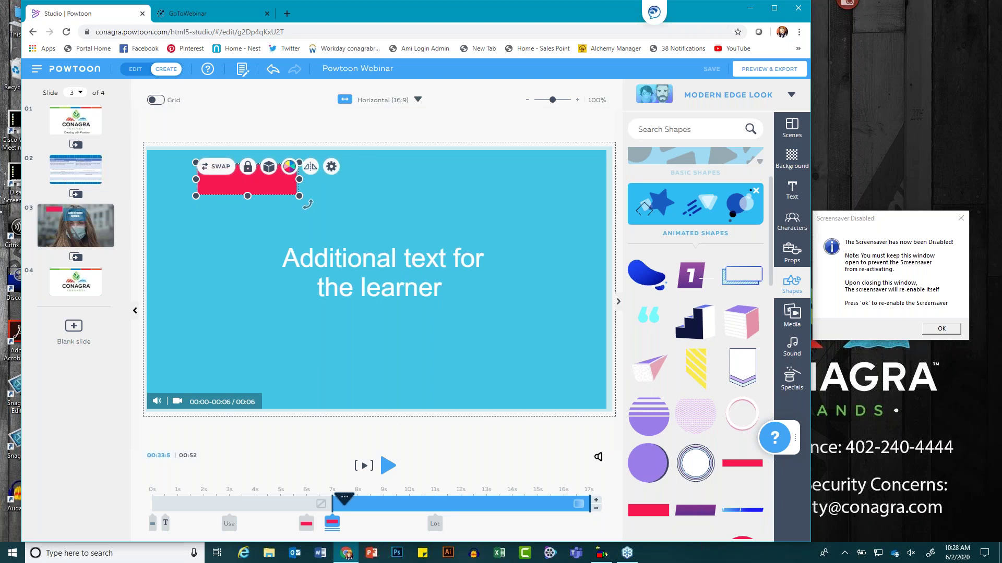
{"action": "left_click_drag", "start_coordinate": [299, 195], "coordinate": [400, 212]}
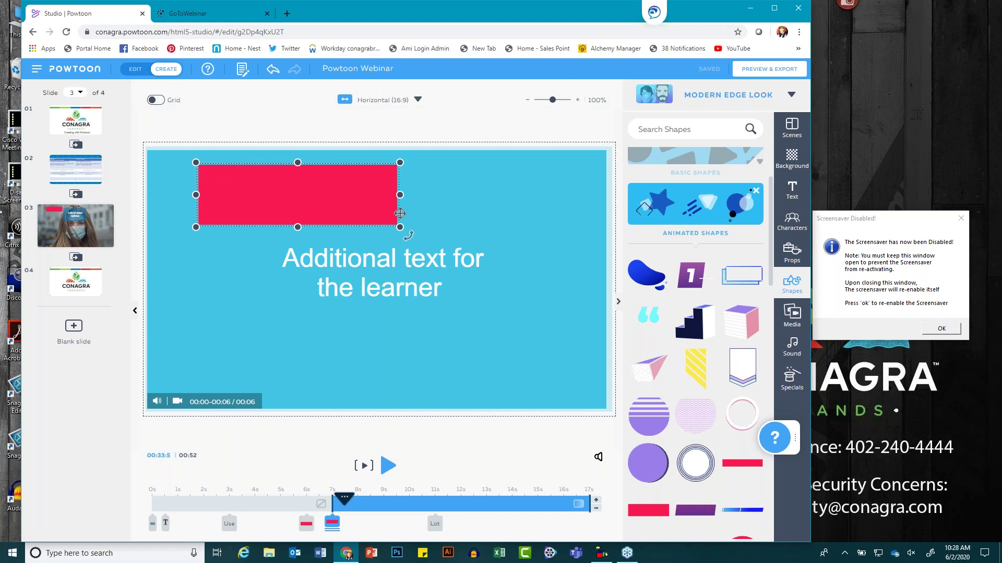
{"action": "left_click_drag", "start_coordinate": [400, 213], "coordinate": [394, 214]}
- Place the "Additional text for the learner" text on the red rectangle, set its font size to 48 and narrow its box to fit
{"action": "left_click", "coordinate": [396, 262]}
{"action": "left_click_drag", "start_coordinate": [396, 262], "coordinate": [307, 185]}
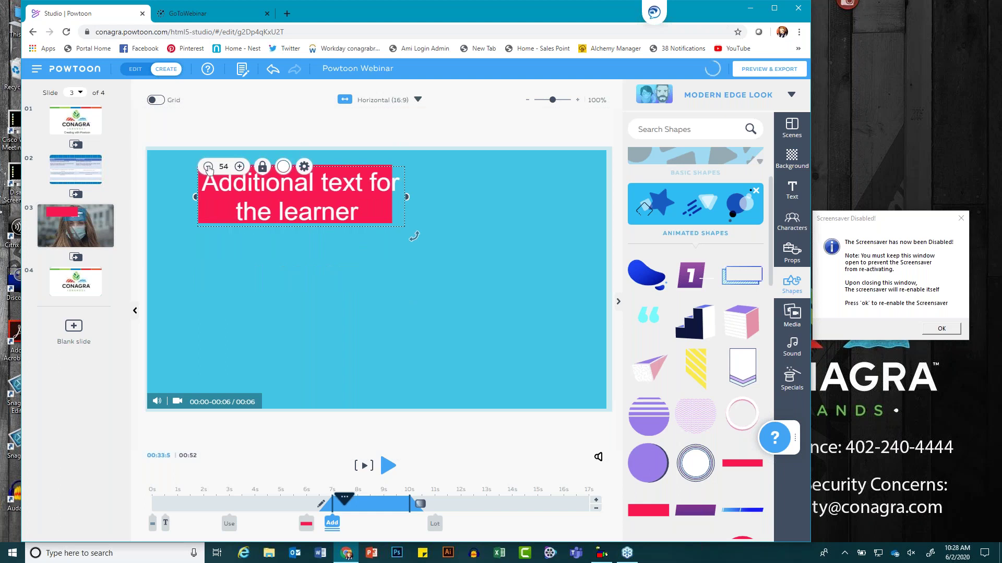
{"action": "left_click_drag", "start_coordinate": [283, 186], "coordinate": [282, 192]}
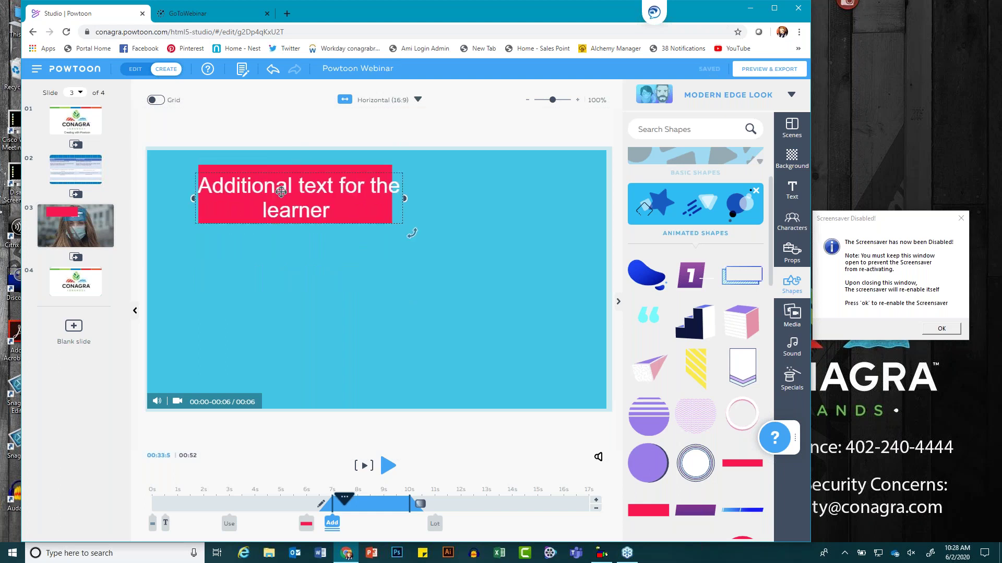
{"action": "left_click_drag", "start_coordinate": [404, 198], "coordinate": [385, 199]}
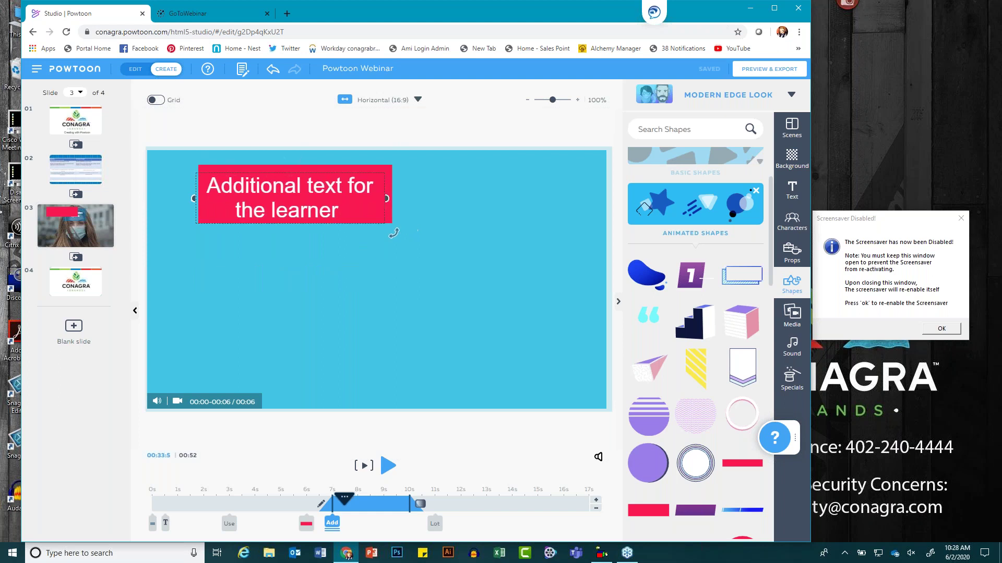
{"action": "left_click_drag", "start_coordinate": [322, 188], "coordinate": [325, 188]}
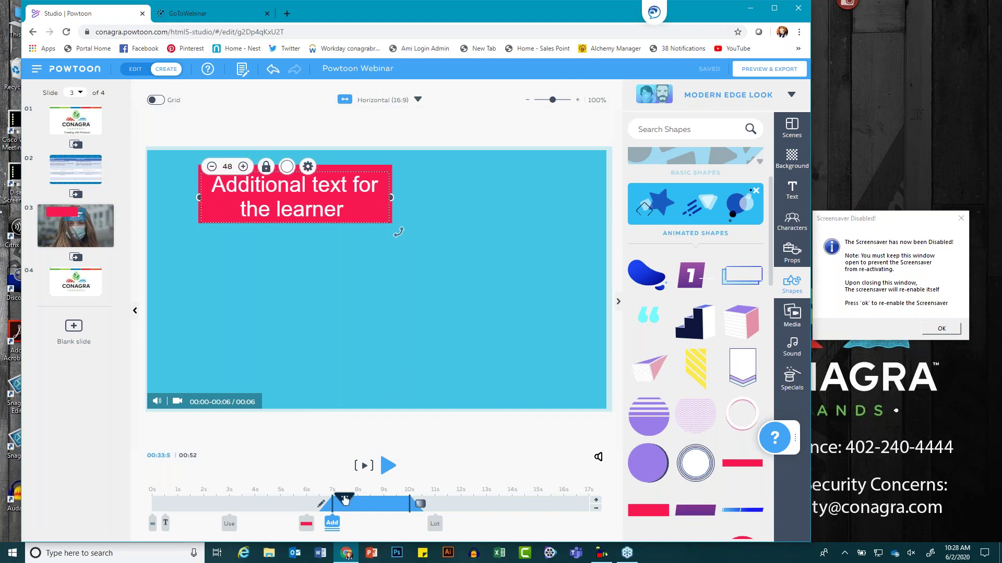
- Play slide 3 from the 5-second mark to preview the red rectangle and its text animating in
{"action": "left_click_drag", "start_coordinate": [344, 498], "coordinate": [282, 498]}
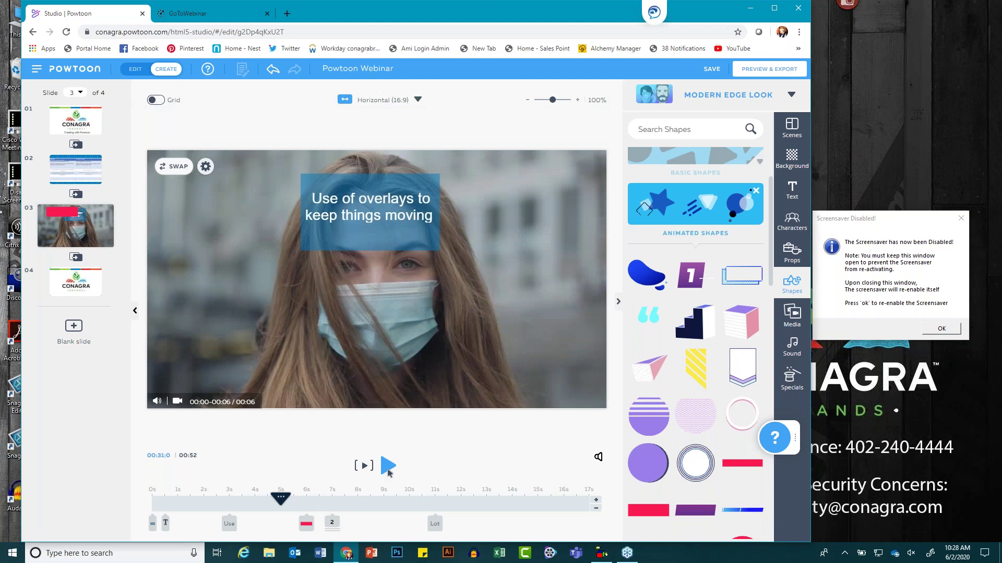
{"action": "left_click", "coordinate": [388, 467]}
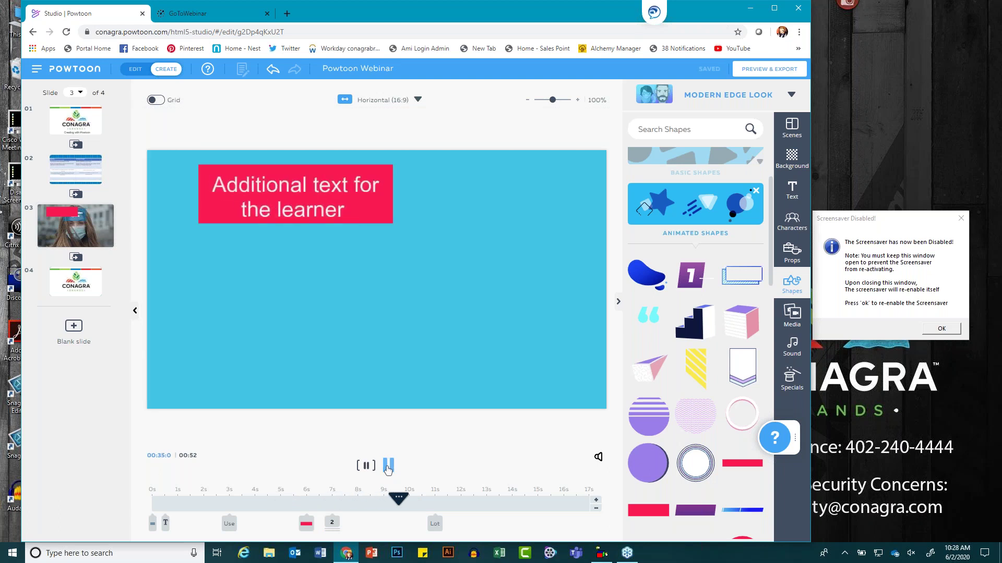
{"action": "left_click", "coordinate": [388, 467]}
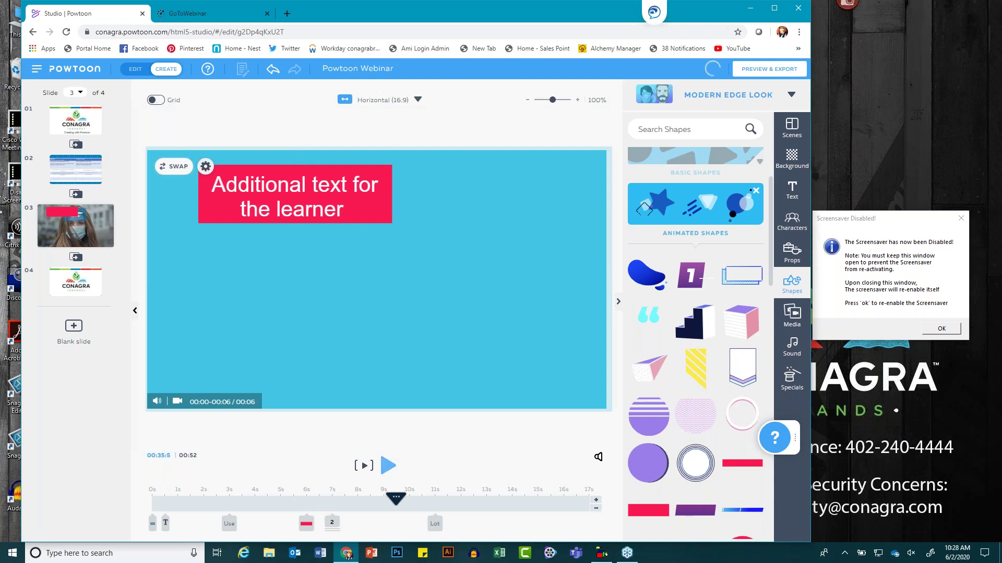
- View the Enter/Exit effects available for the "Additional text for the learner" text
{"action": "left_click", "coordinate": [295, 194]}
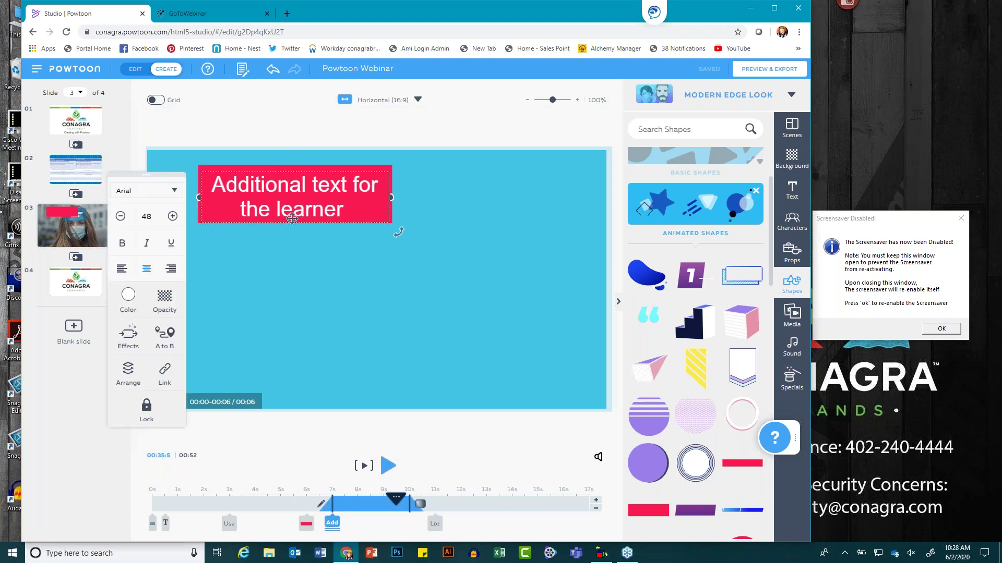
{"action": "left_click", "coordinate": [128, 333]}
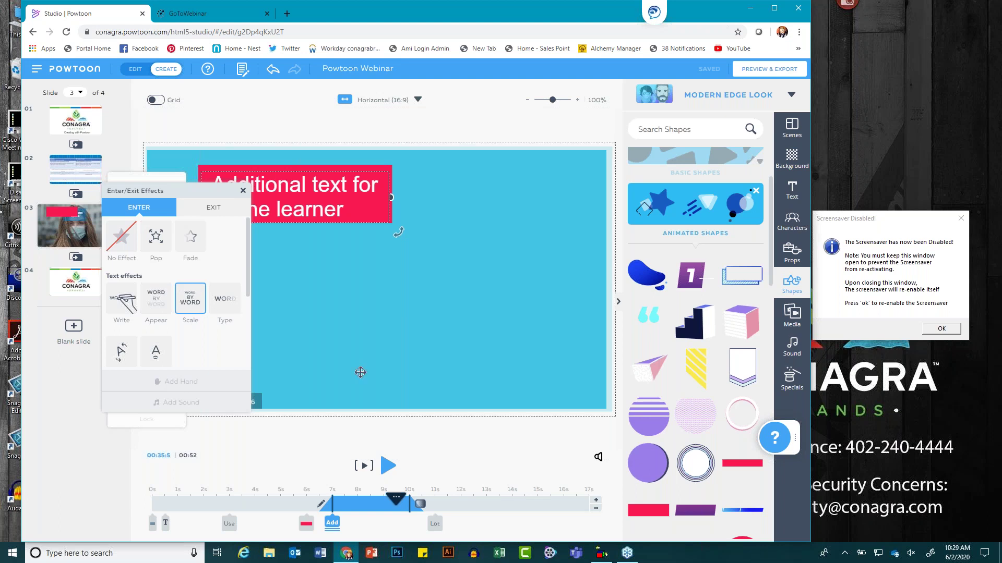
{"action": "left_click", "coordinate": [429, 440]}
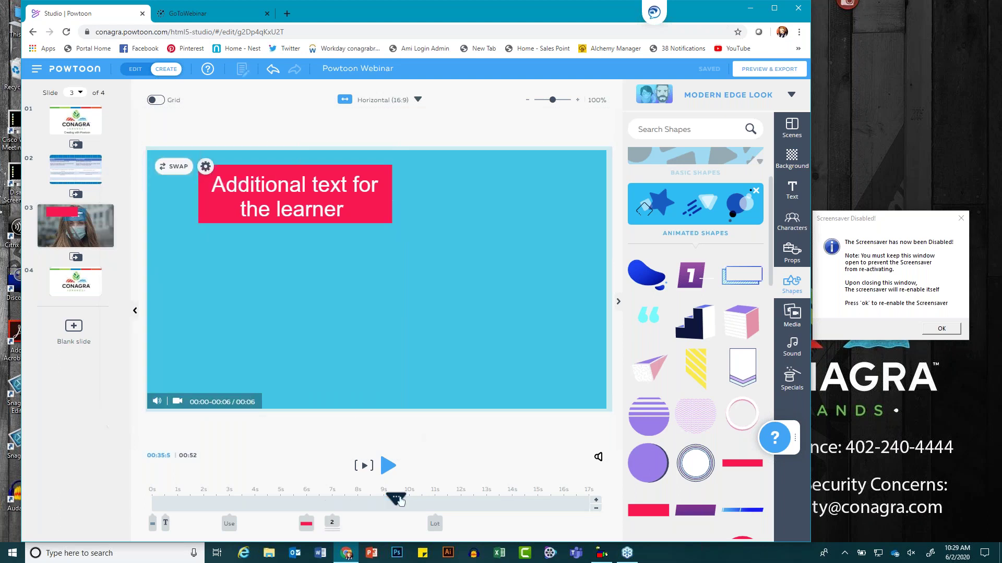
- Replay slide 3 from the 5-second mark to about 10 seconds to check the text's entrance over the red rectangle
{"action": "left_click_drag", "start_coordinate": [399, 501], "coordinate": [281, 499]}
{"action": "left_click", "coordinate": [389, 465]}
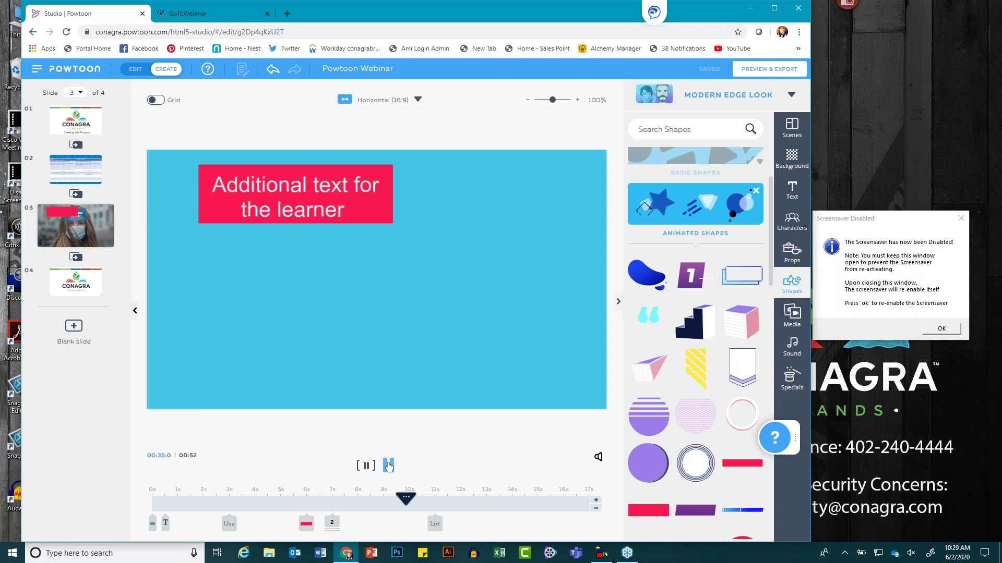
{"action": "left_click", "coordinate": [388, 465]}
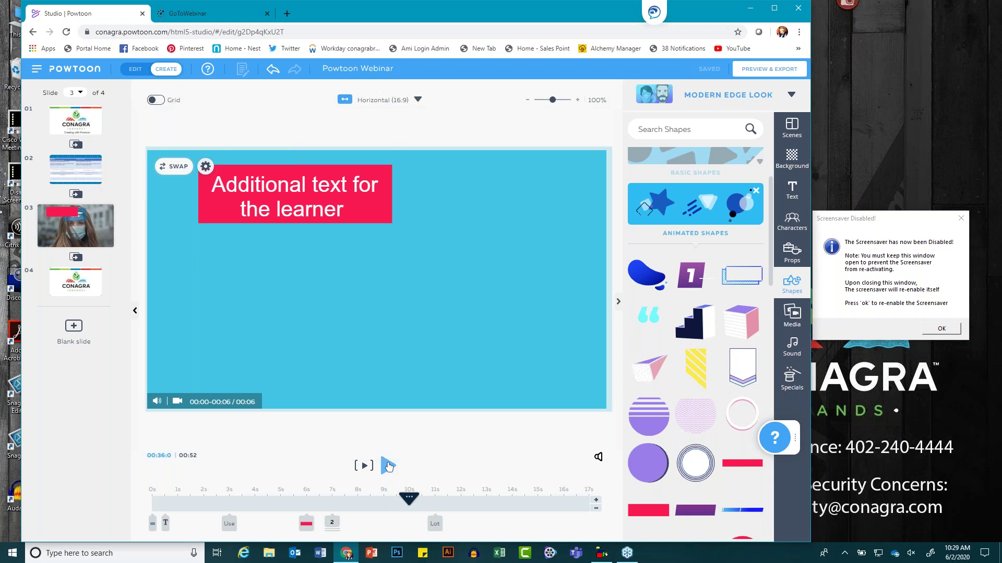
- Maximize the browser window again and open slide 4 with the Conagra Brands logo
{"action": "left_click", "coordinate": [582, 355]}
{"action": "left_click", "coordinate": [775, 9]}
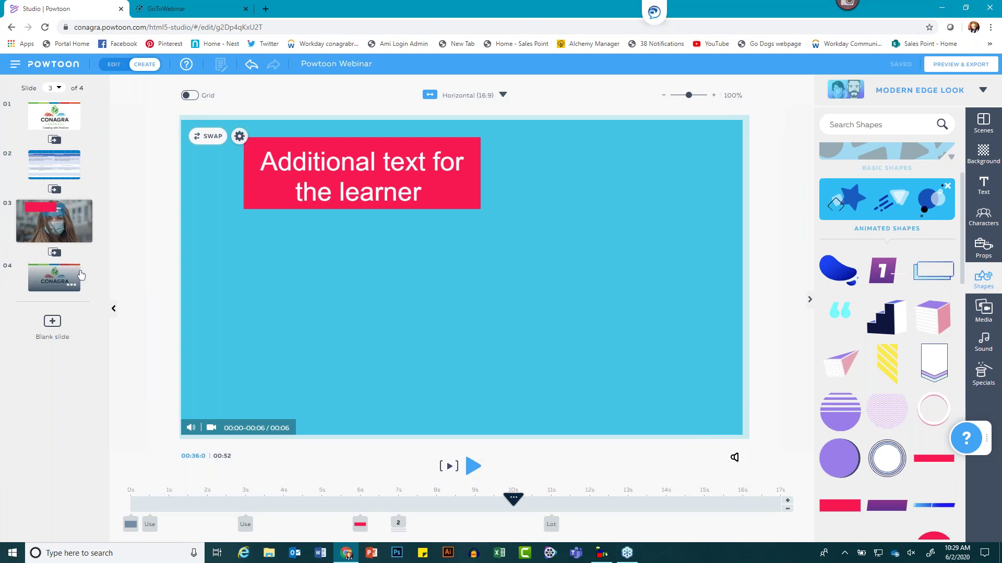
{"action": "left_click", "coordinate": [54, 276]}
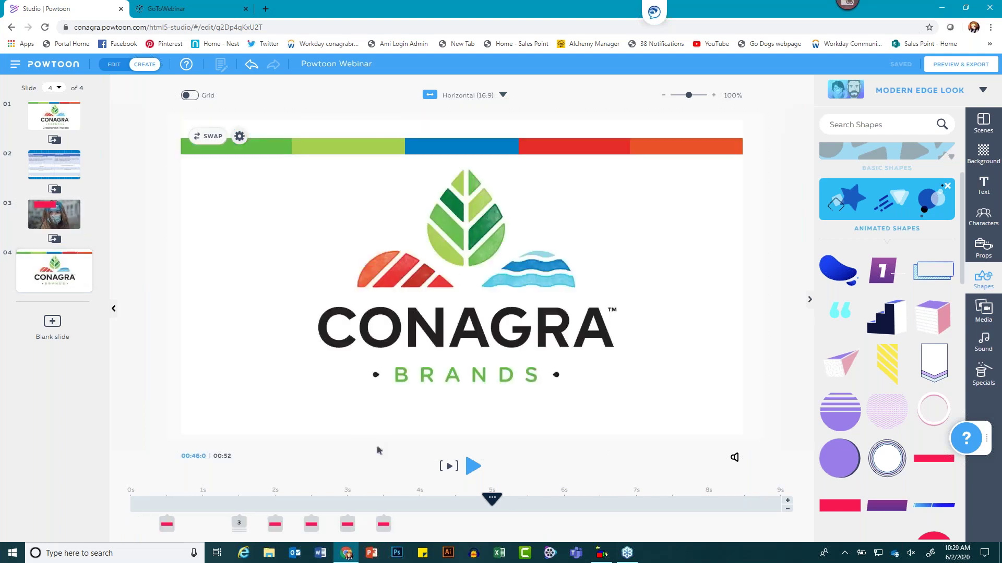